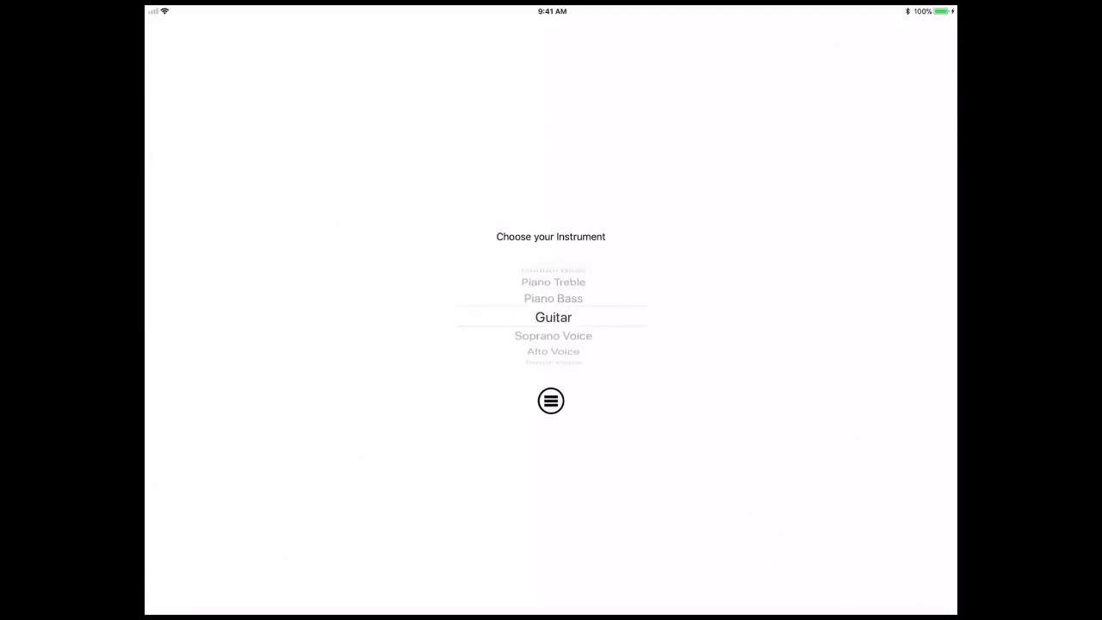
- Fill the empty slots next to Tenor Sax with Piano Treble, Piano Bass, Tenor Voice, MIDI Treble and French Horn
scroll(553, 318, down, 5)
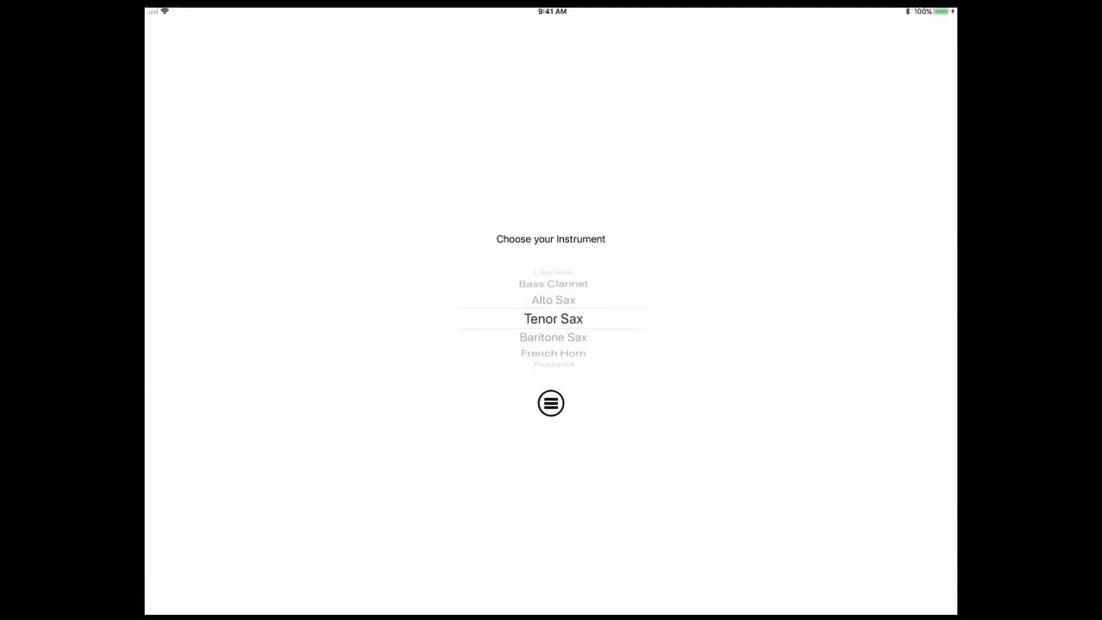
scroll(553, 318, up, 2)
scroll(553, 319, down, 15)
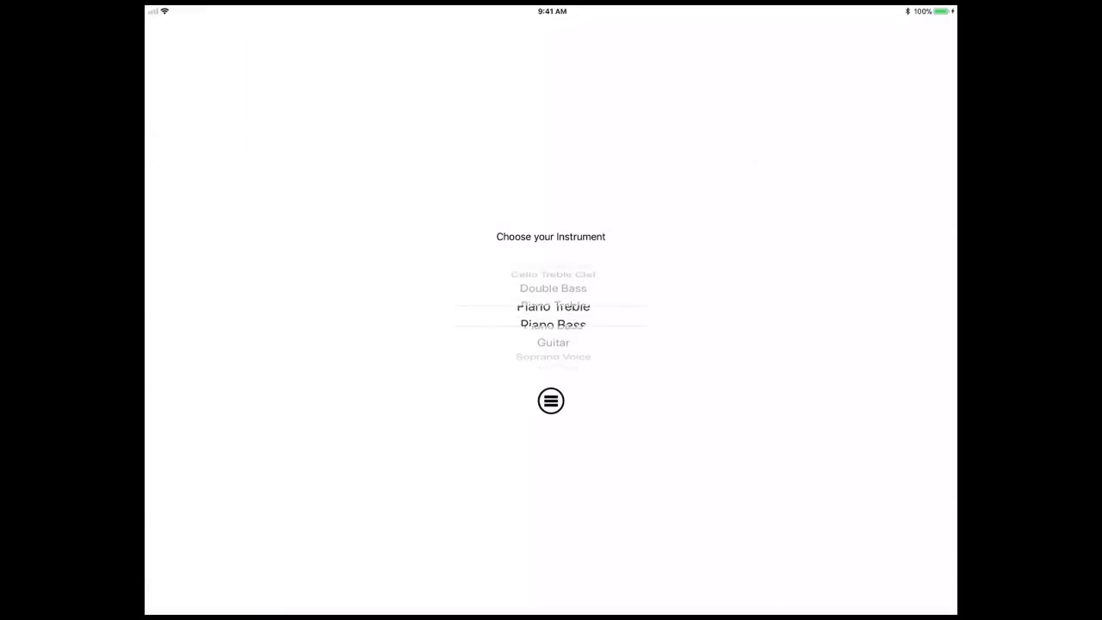
scroll(553, 318, up, 2)
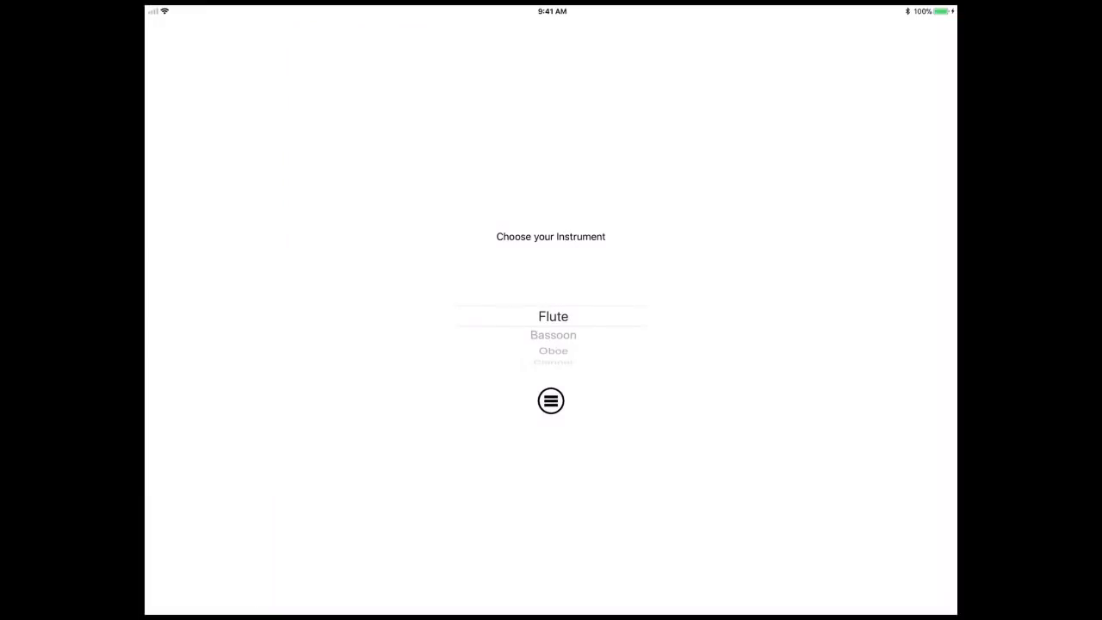
scroll(553, 318, down, 12)
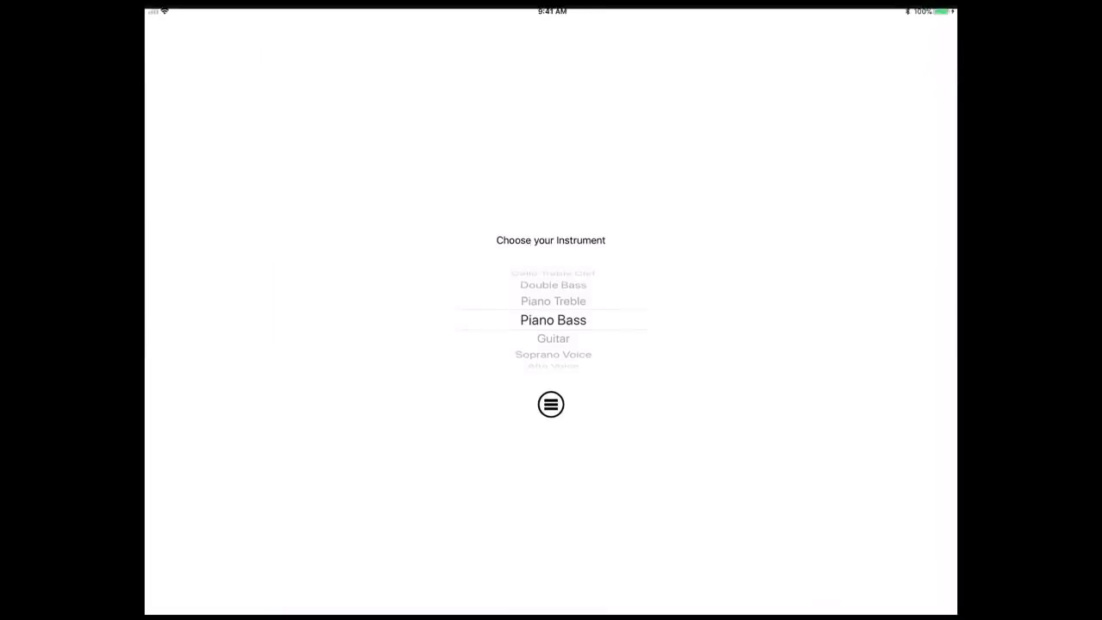
scroll(553, 318, down, 8)
scroll(553, 319, up, 9)
scroll(553, 318, down, 5)
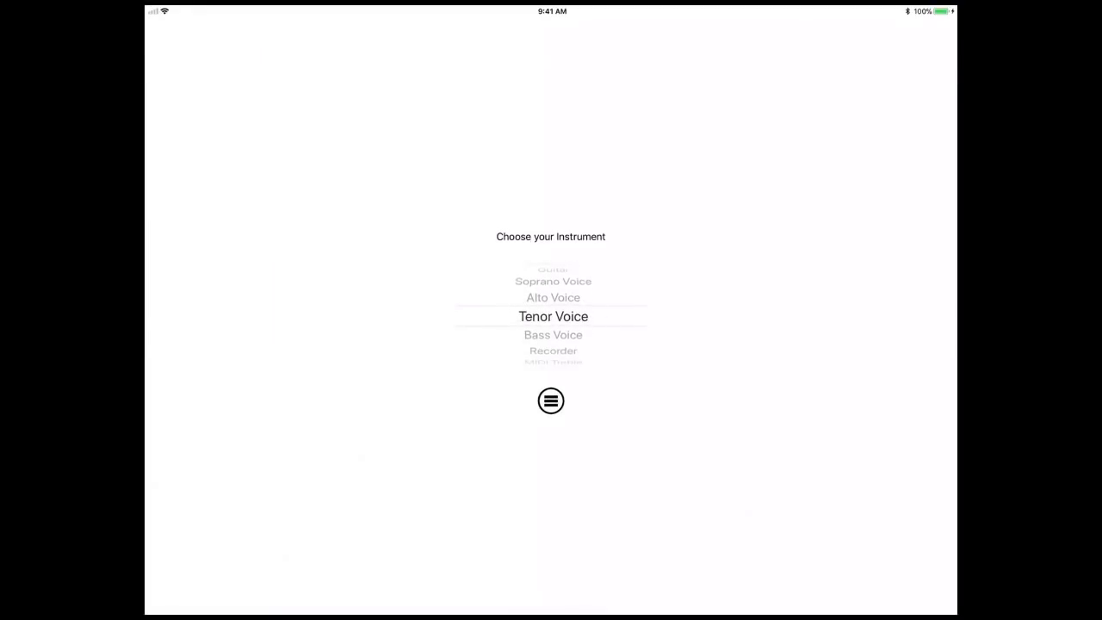
scroll(553, 318, down, 5)
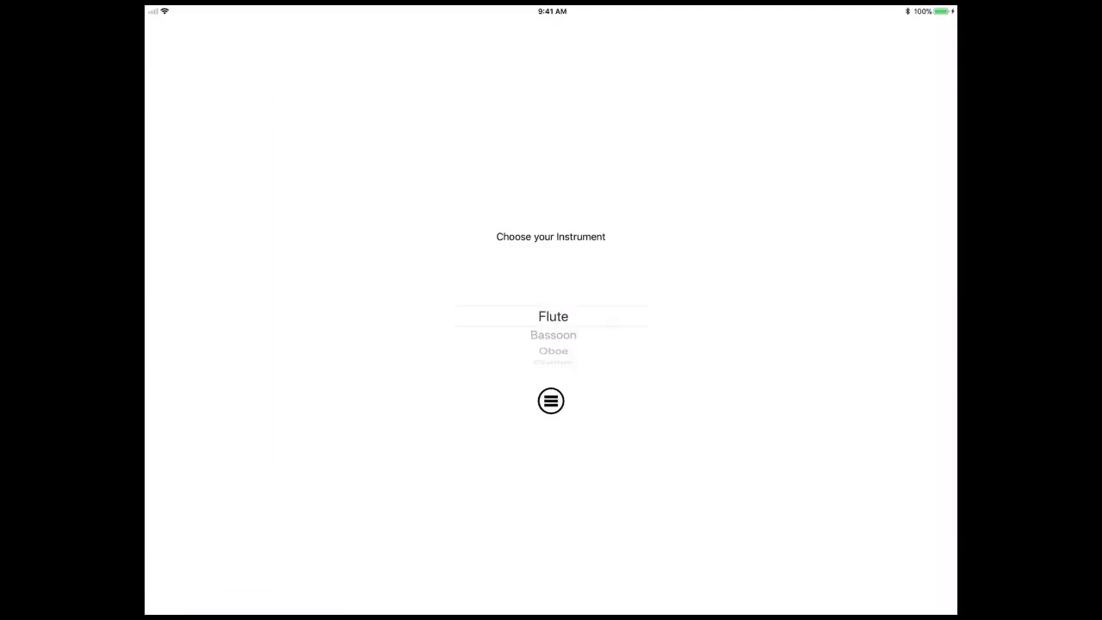
scroll(553, 318, down, 10)
scroll(553, 310, up, 5)
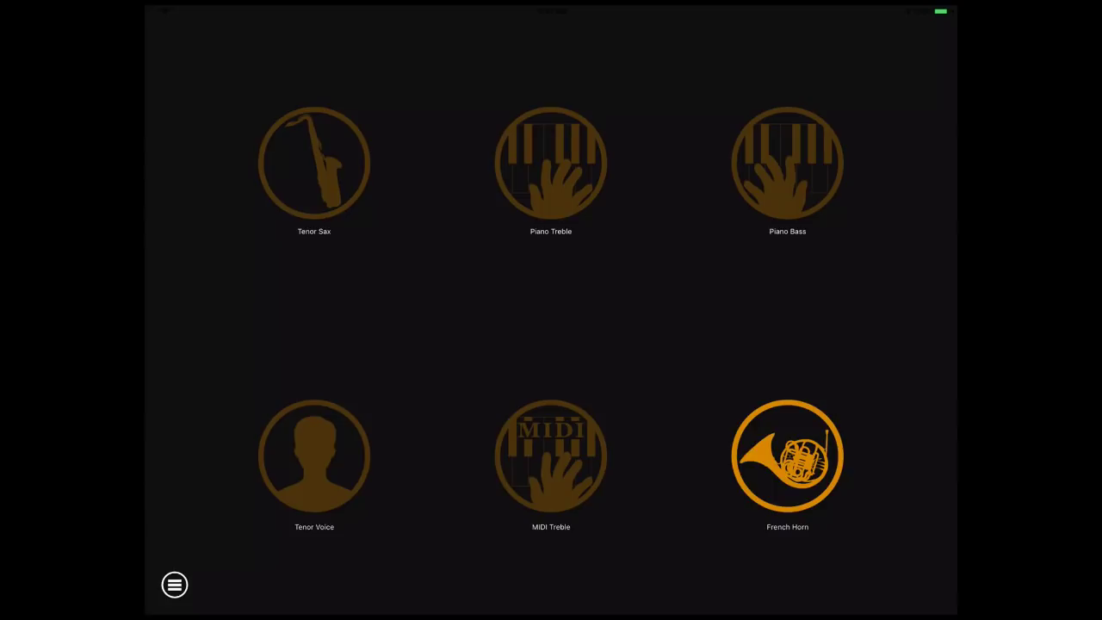
- Select Piano Treble as the active instrument and delete French Horn from the instrument list
click(551, 163)
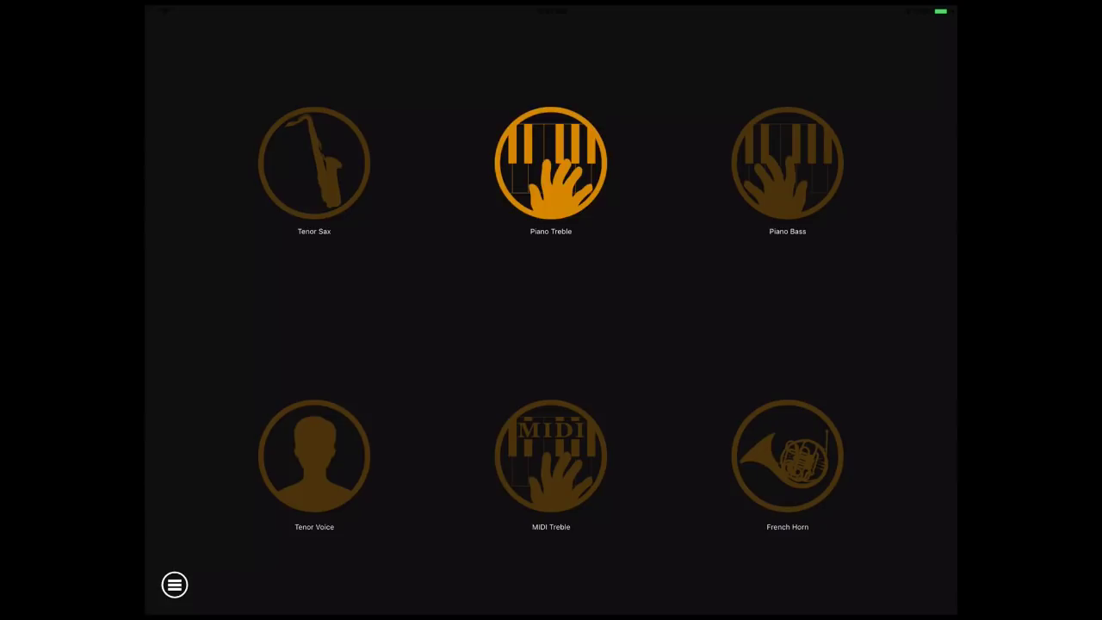
click(175, 584)
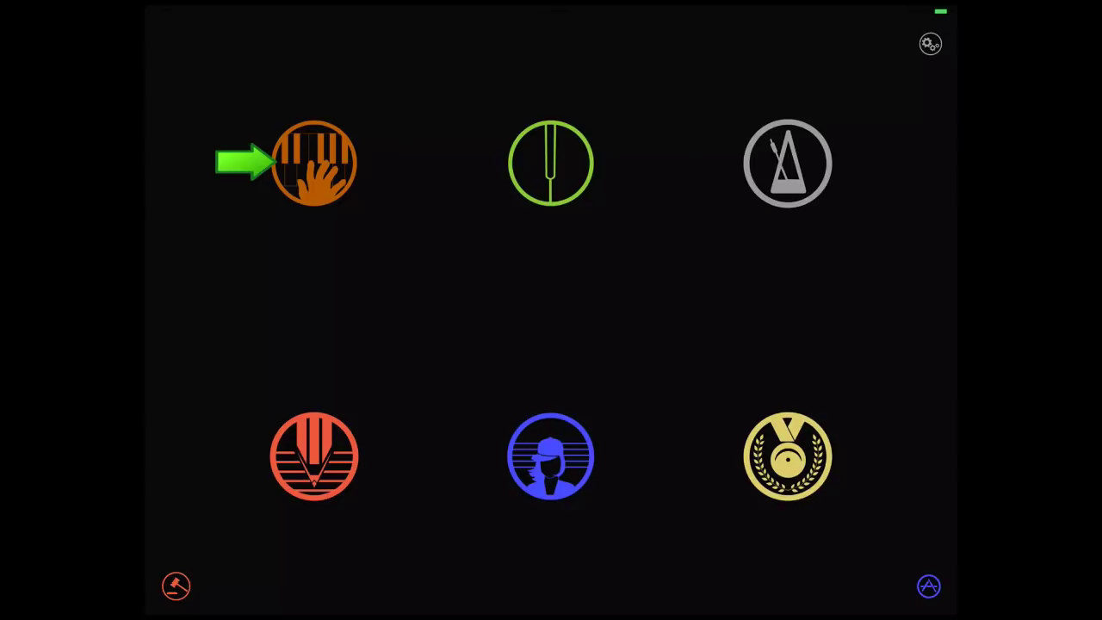
drag(787, 480, 728, 479)
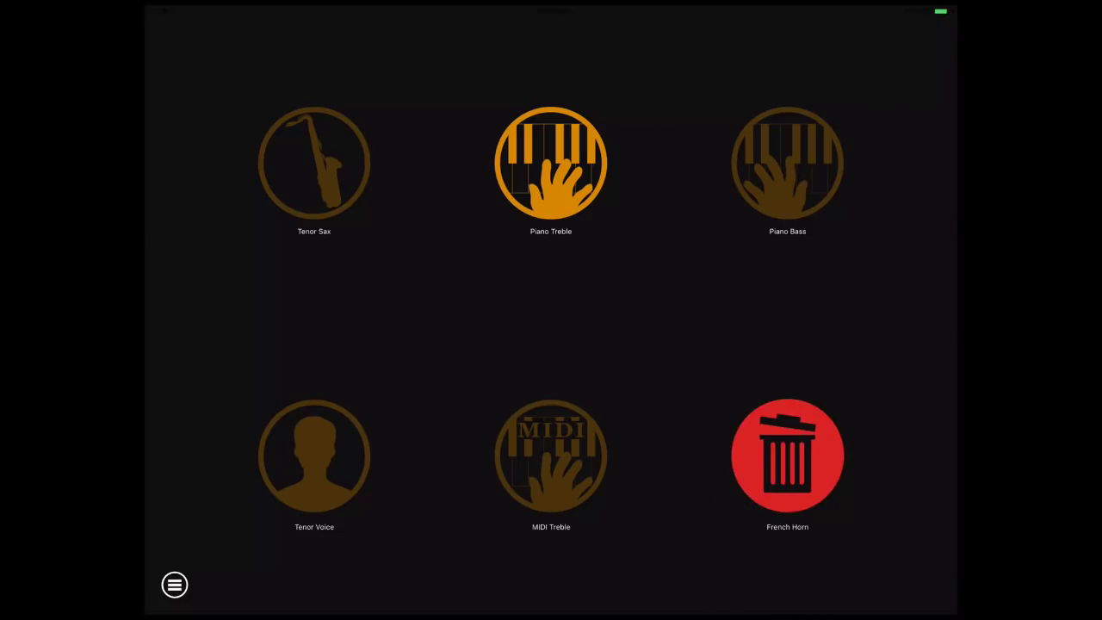
click(787, 454)
click(509, 333)
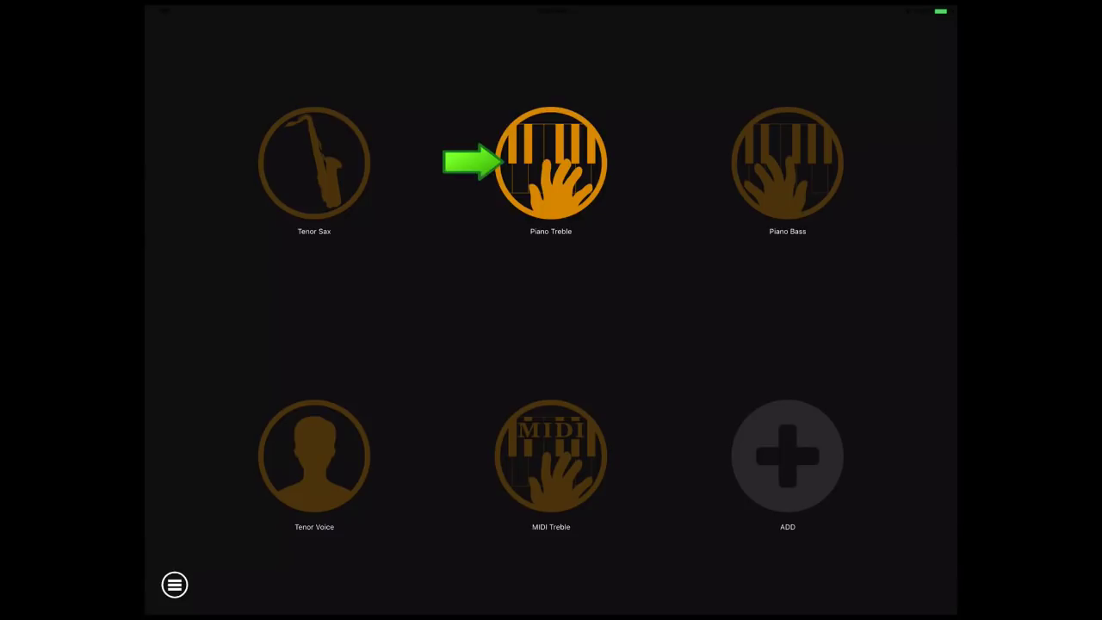
click(551, 164)
- Confirm the switch to Piano Treble, open its practice score and play the eight-note exercise
click(551, 308)
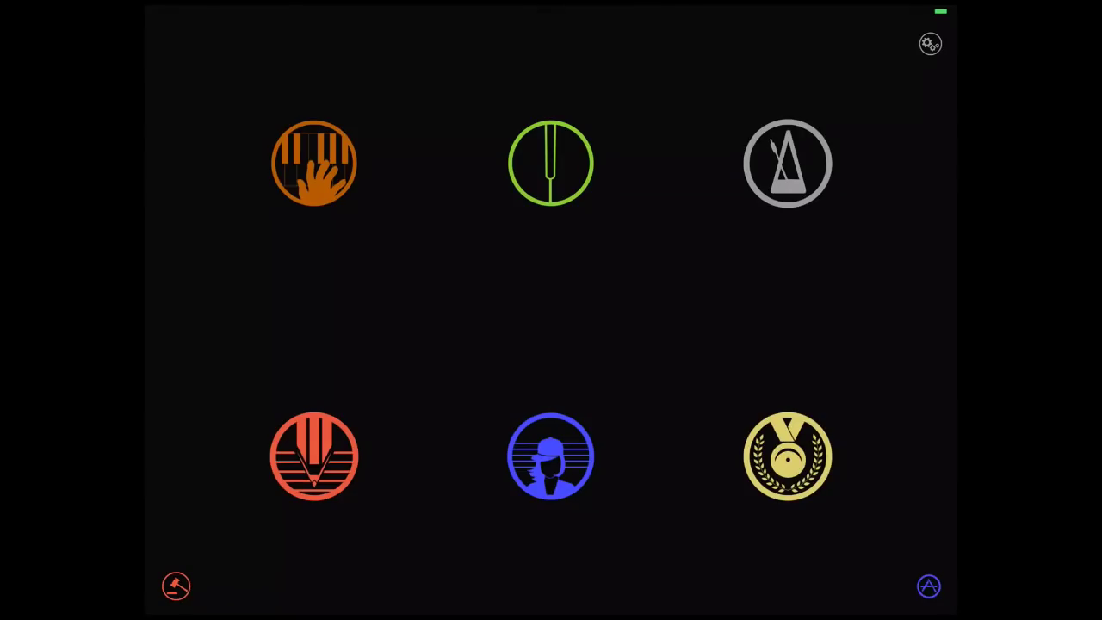
click(551, 456)
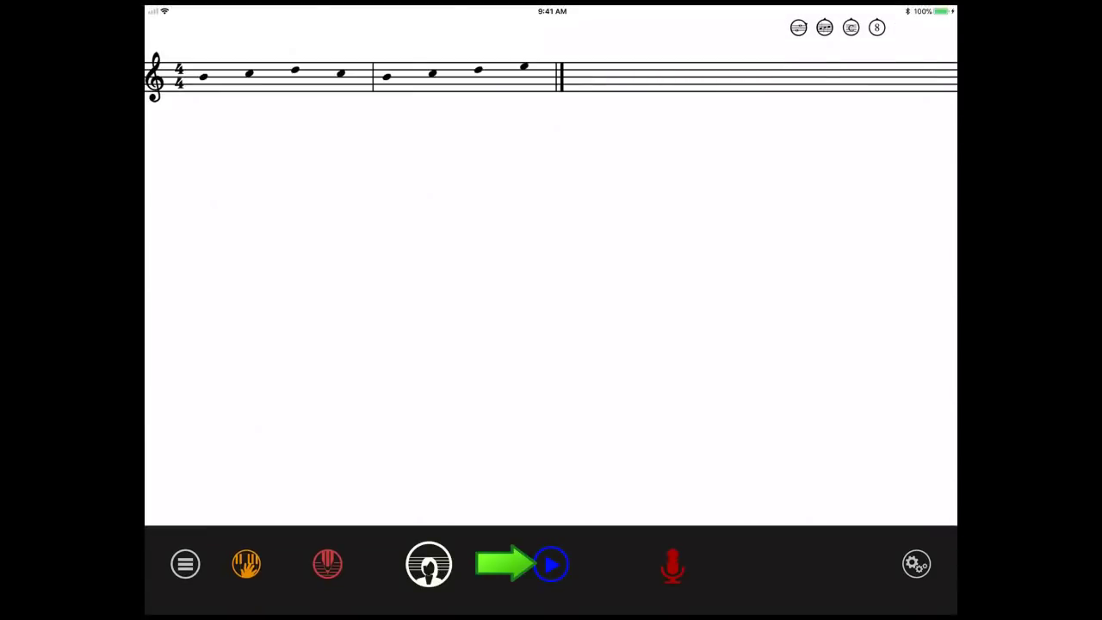
click(551, 564)
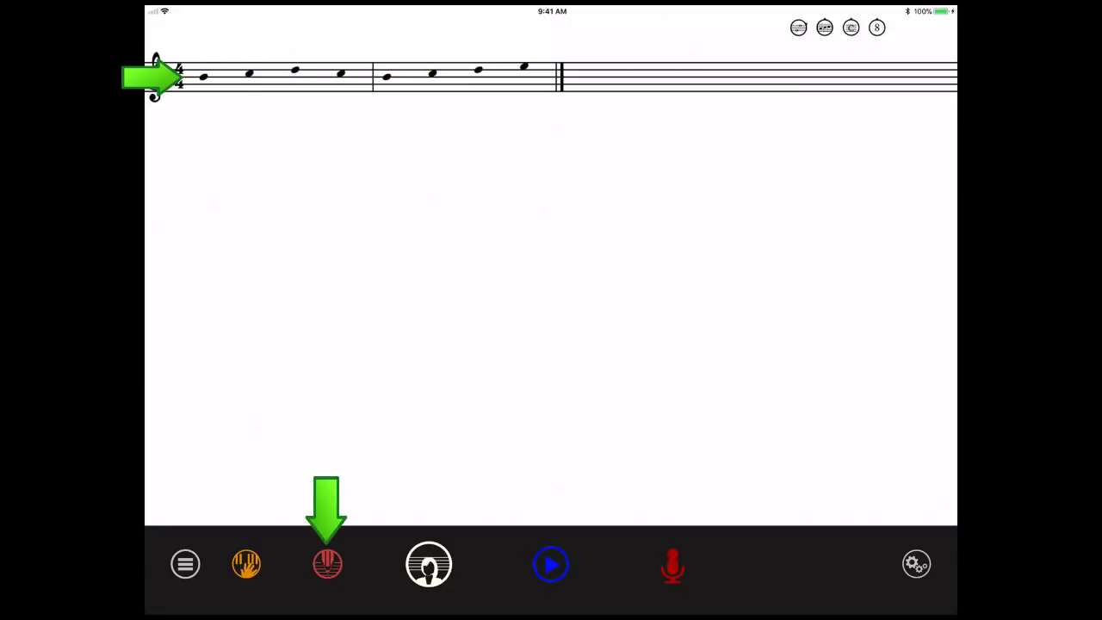
- Set the challenge length to 64 notes and generate a new Intermediate treble exercise
click(327, 564)
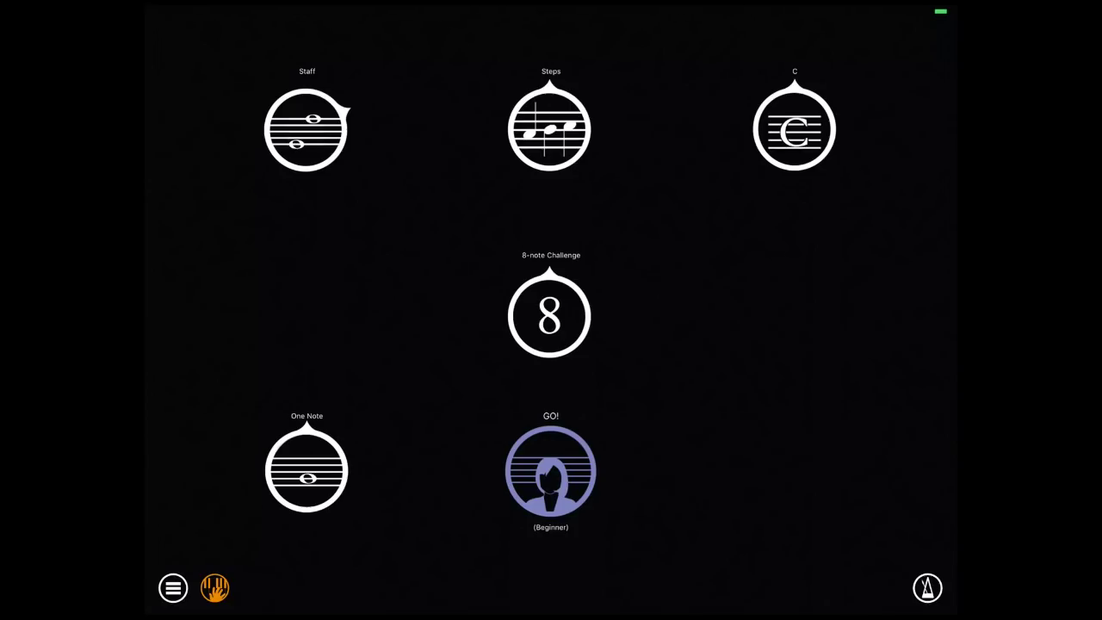
drag(549, 271, 503, 316)
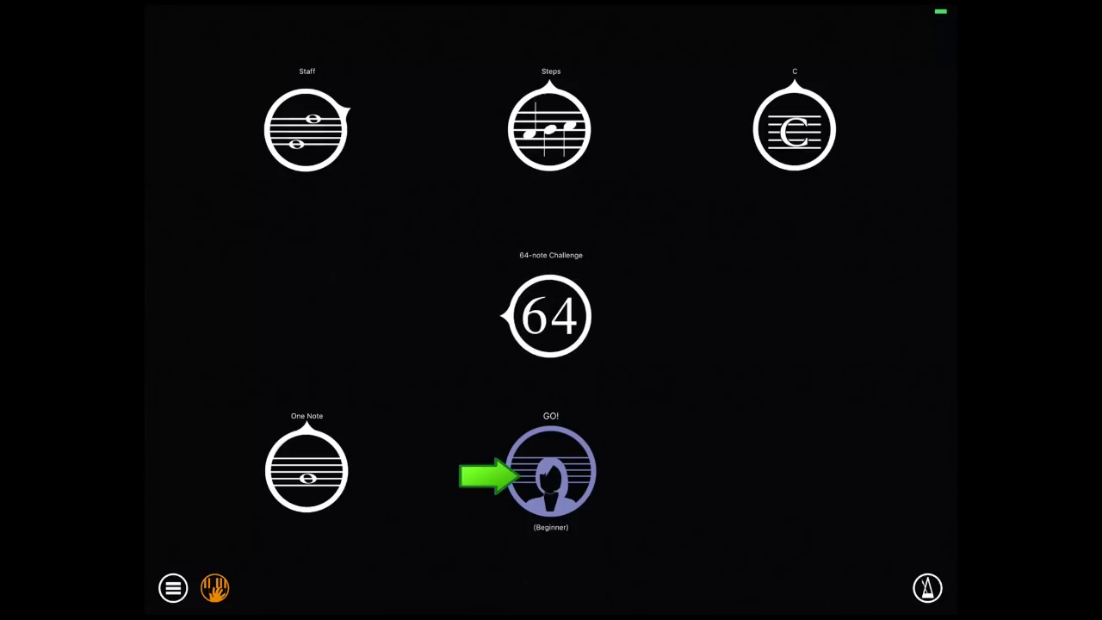
click(551, 469)
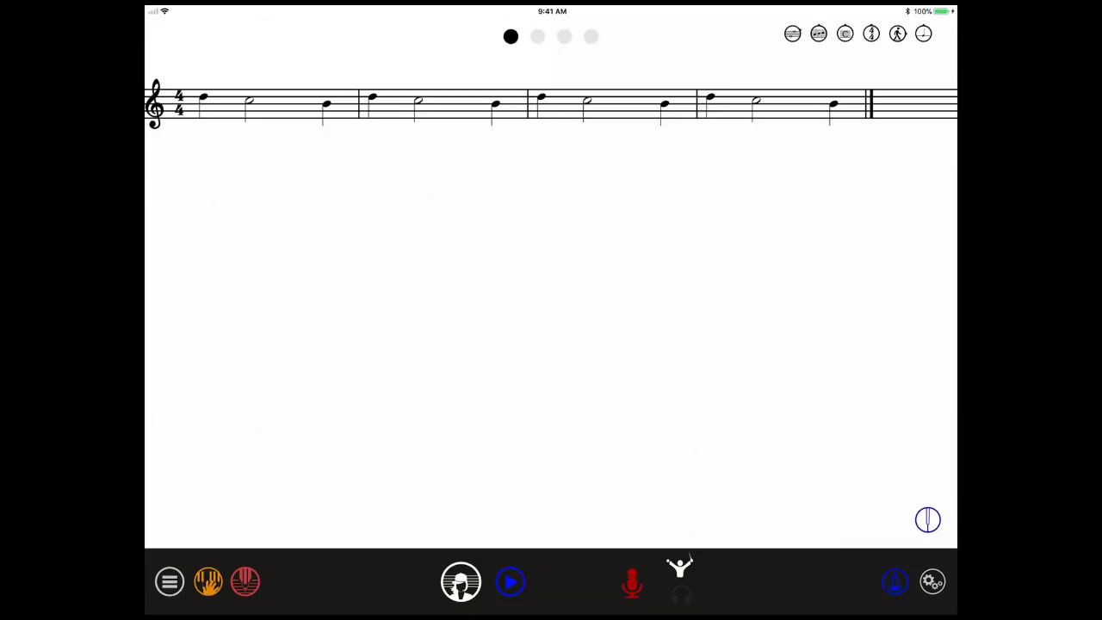
- Regenerate the rhythm exercise three times, then record a performance with a count-in
click(461, 581)
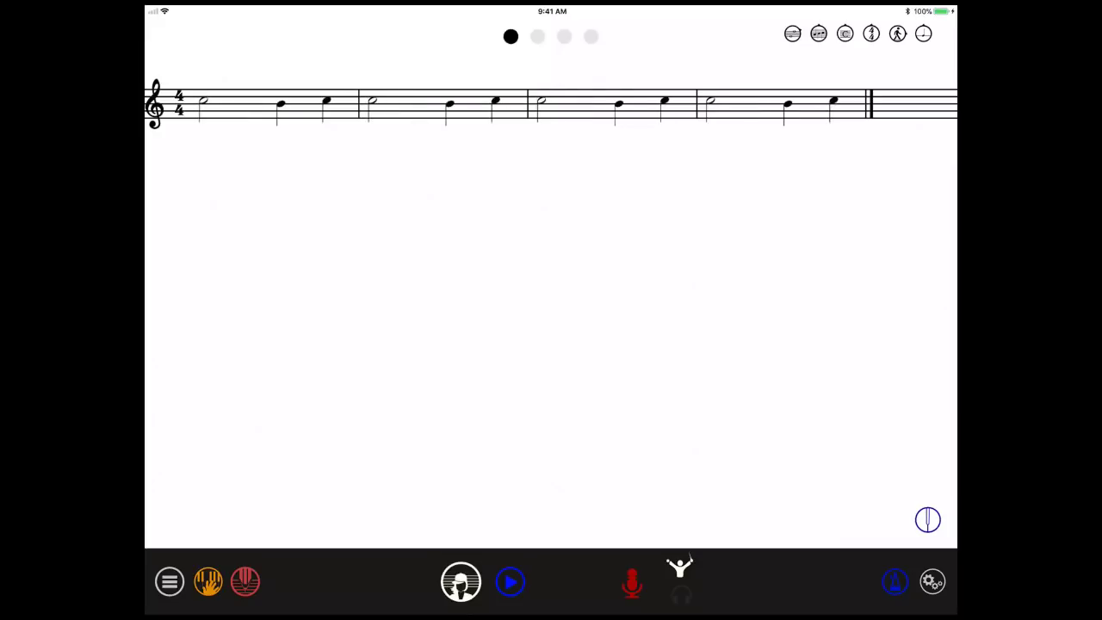
click(461, 581)
click(460, 581)
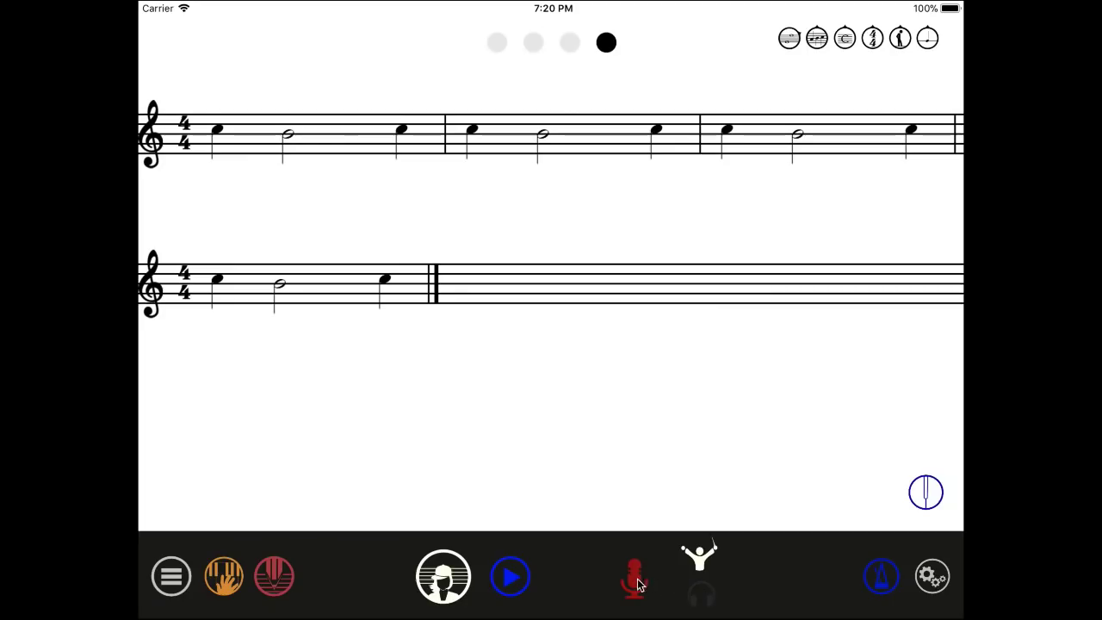
click(634, 579)
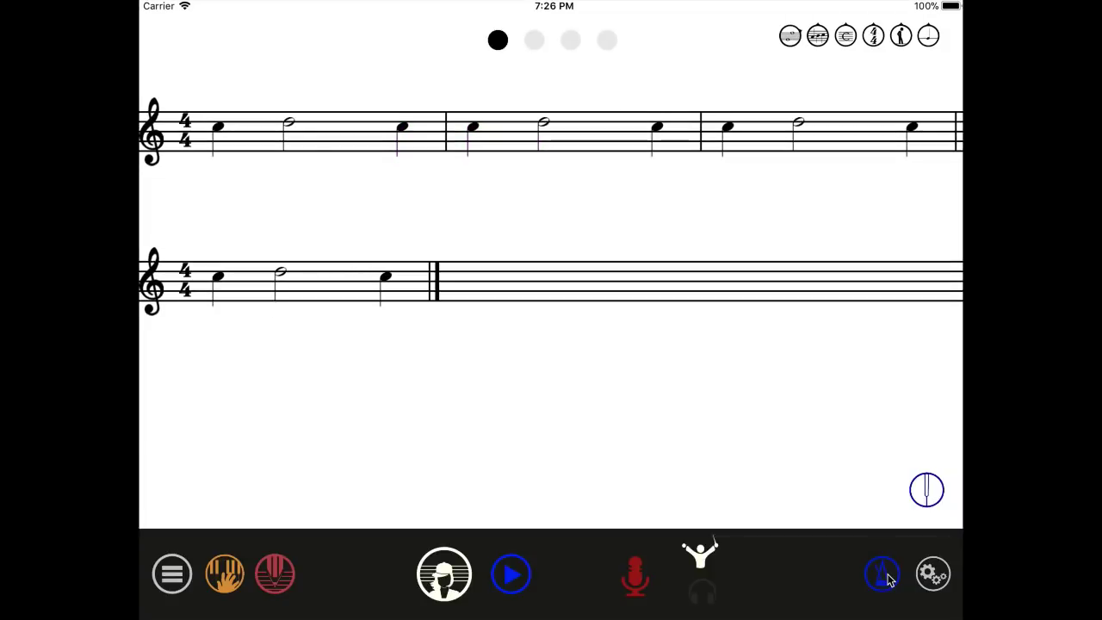
- Raise the practice tempo from 90 to 112 in the metronome settings
click(881, 573)
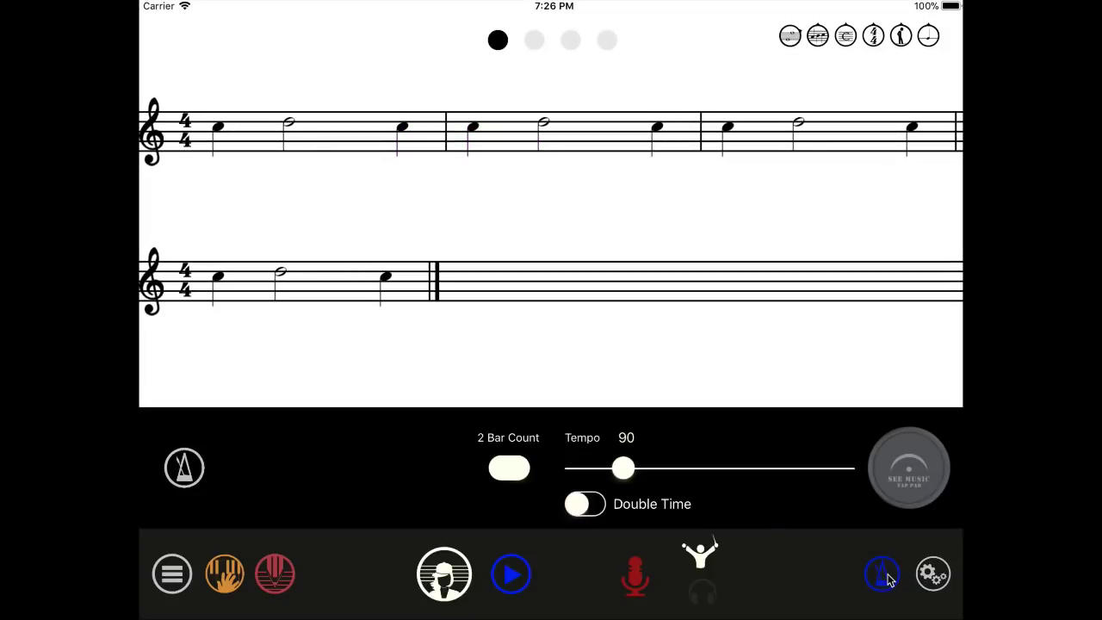
drag(624, 467, 646, 468)
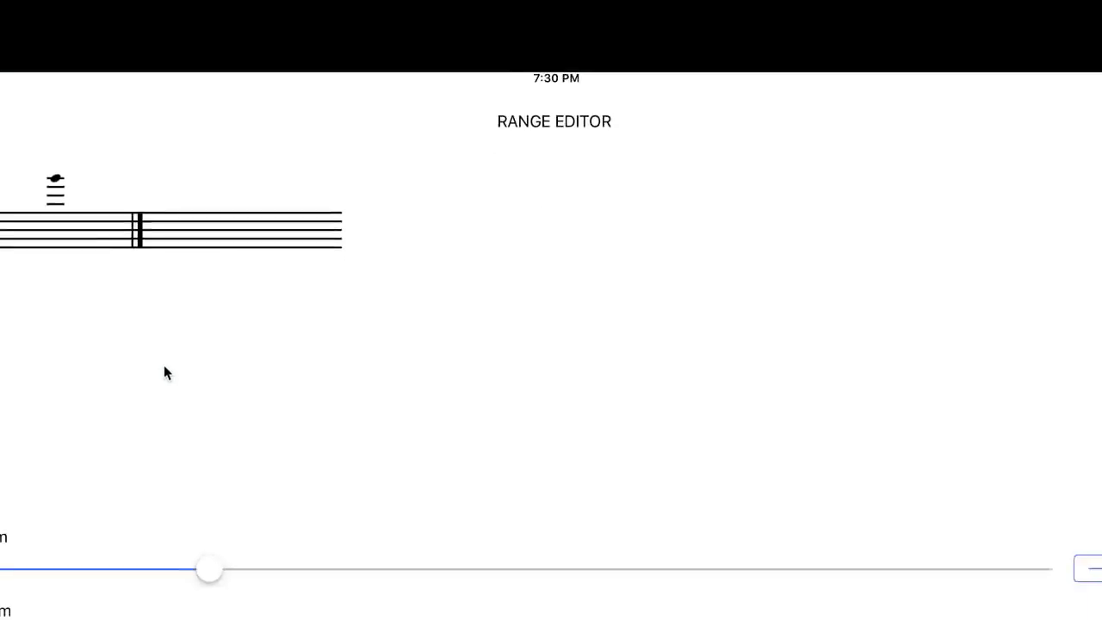
- Narrow the Range Editor note range by raising the minimum and lowering the maximum note
drag(270, 452, 359, 451)
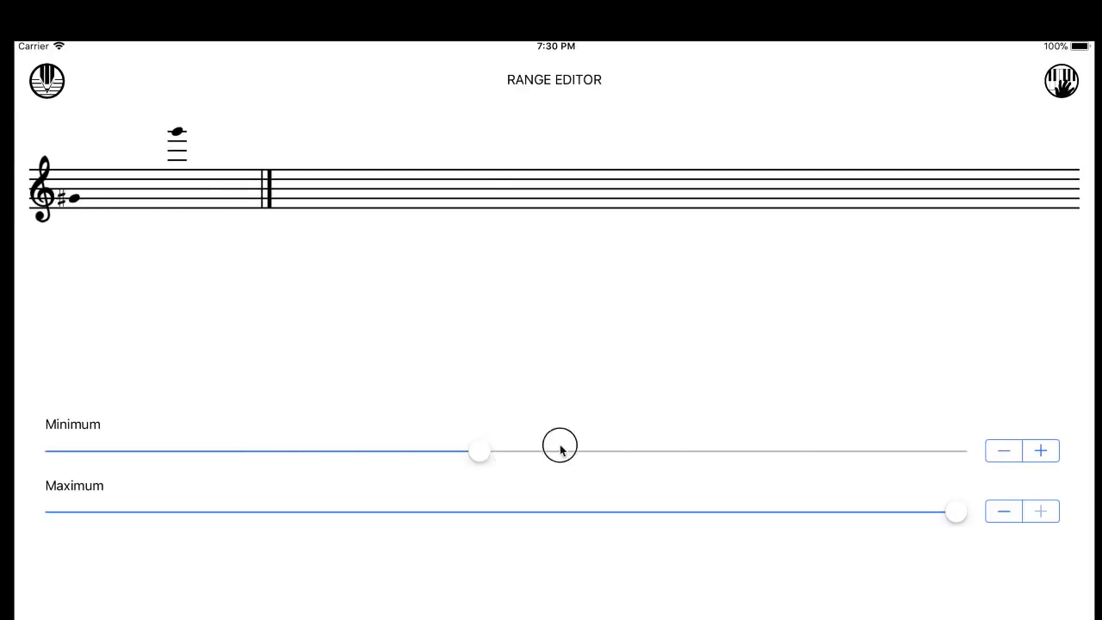
drag(560, 448, 638, 450)
drag(955, 511, 665, 515)
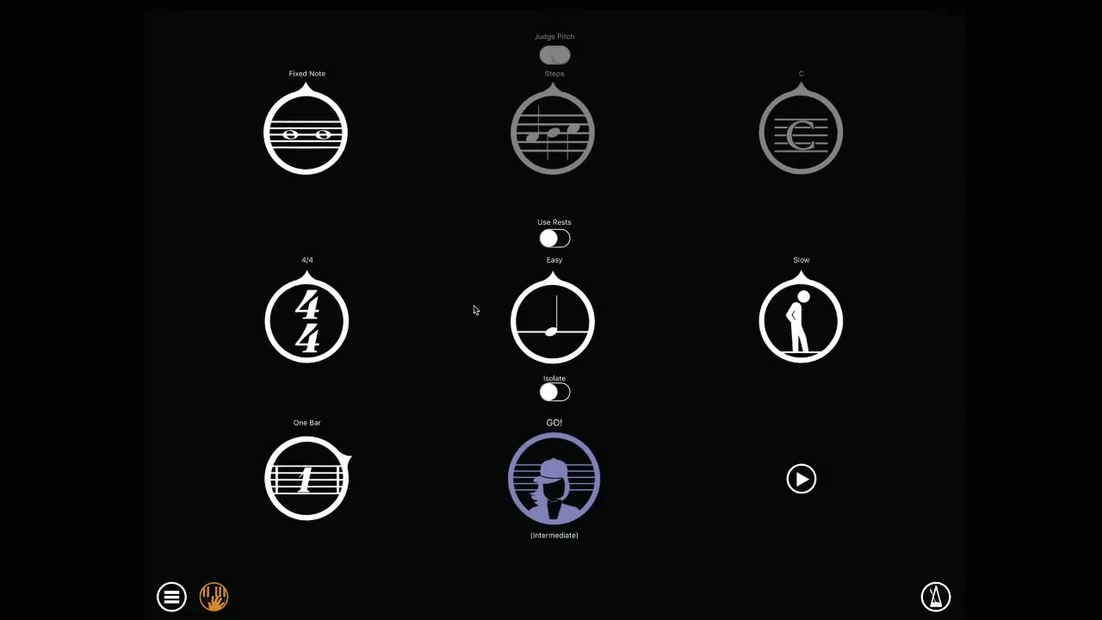
- Start the Intermediate exercise, record with a count-in, and tap the opening notes on the Tap Pad
click(562, 487)
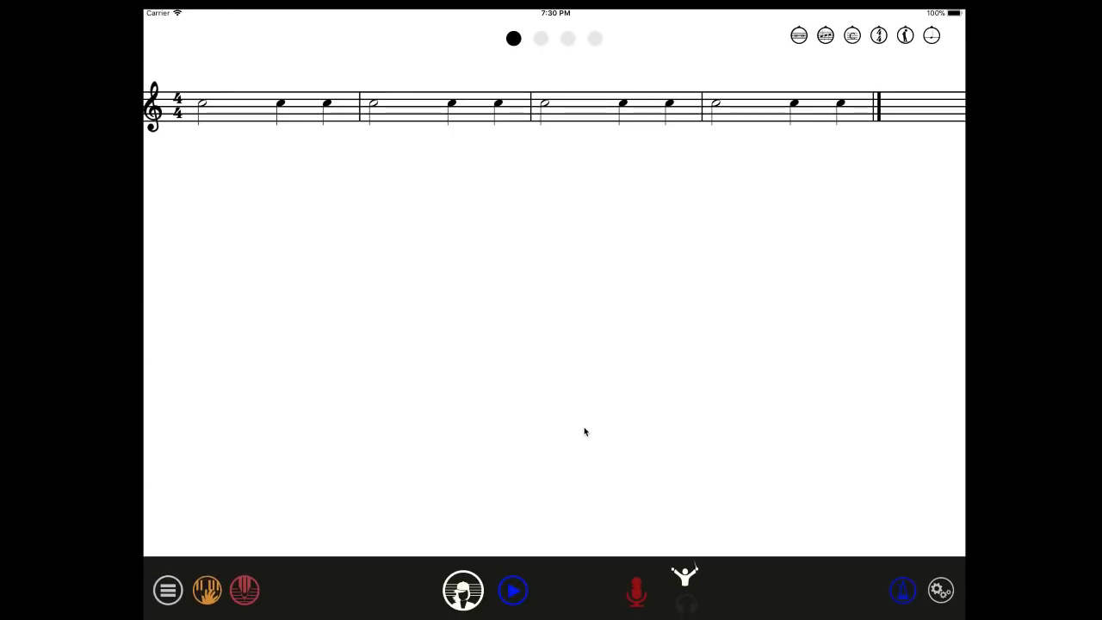
click(637, 589)
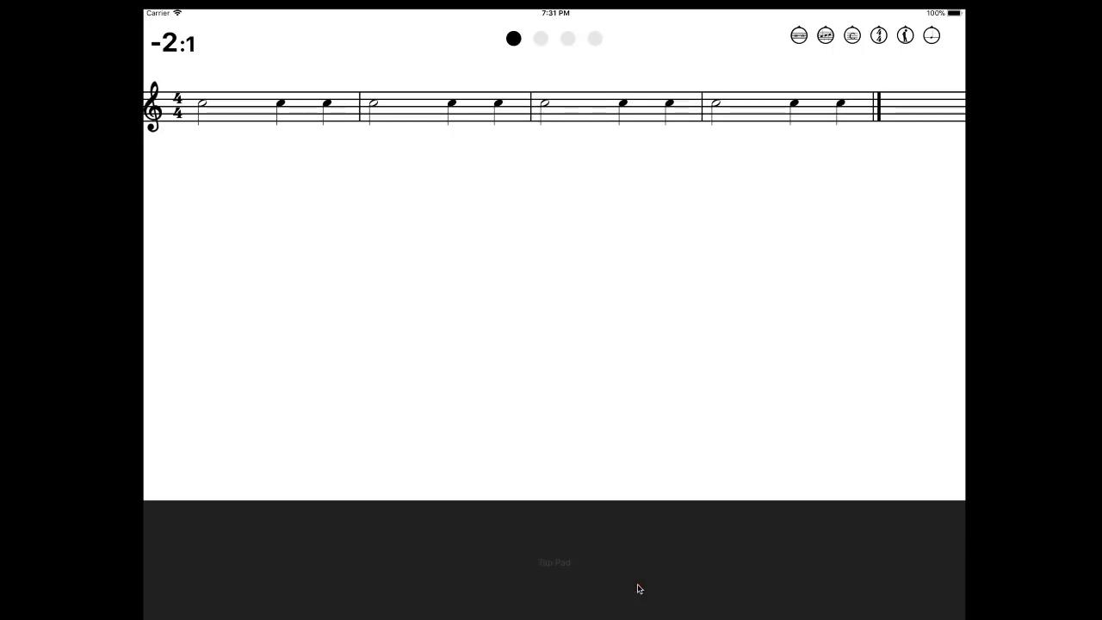
click(592, 553)
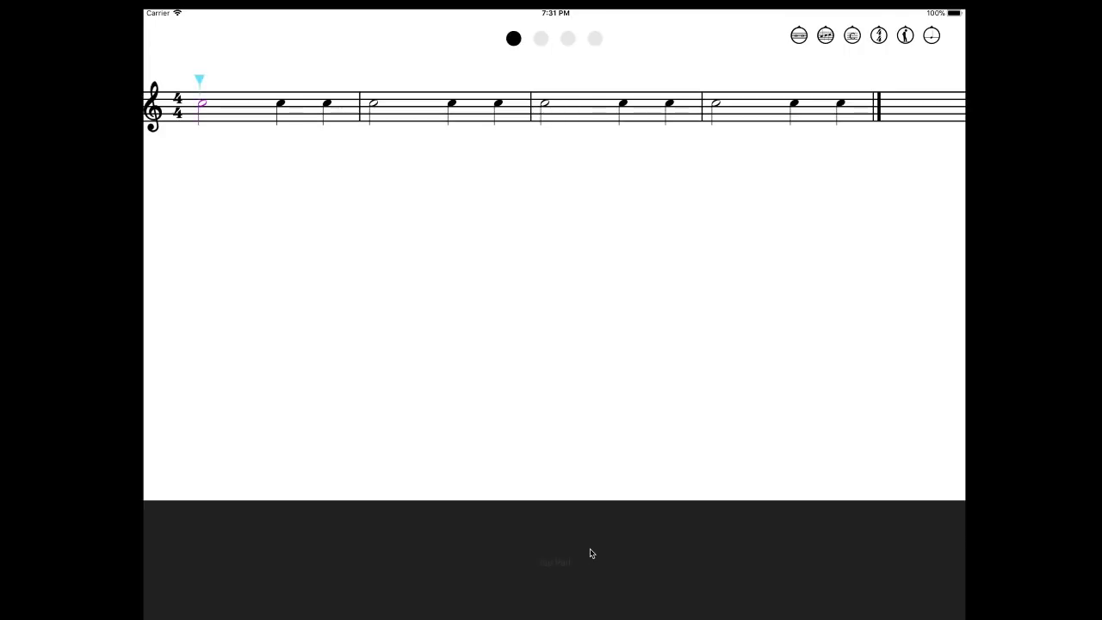
click(591, 553)
click(591, 552)
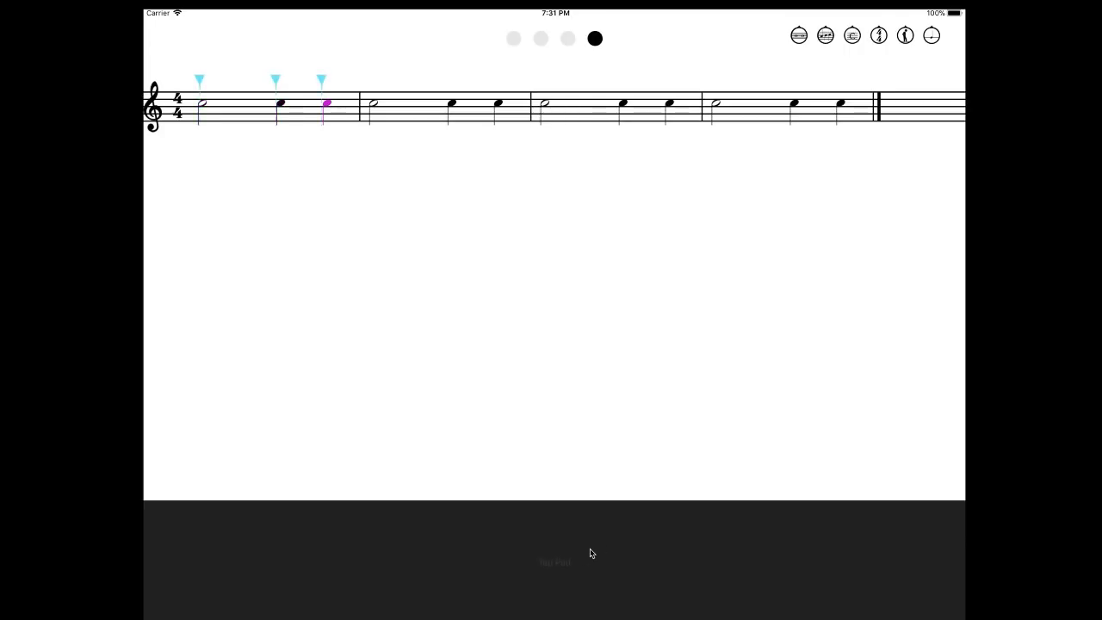
click(591, 552)
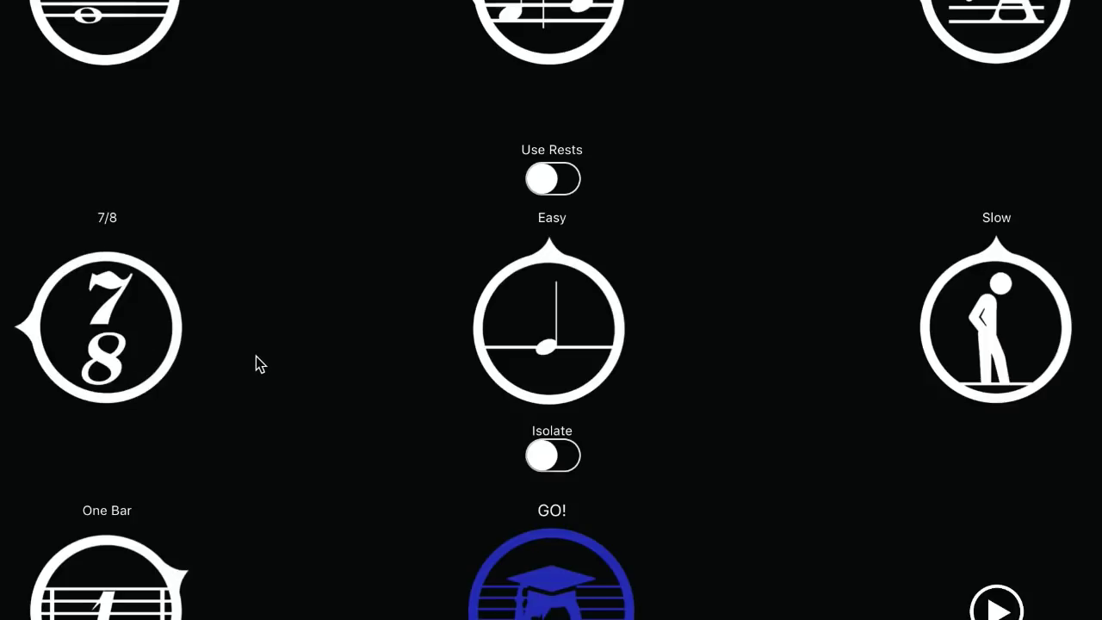
- Switch to 4/4 time and step the rhythm type from Eighths through Sixteenth Syncopation
click(119, 350)
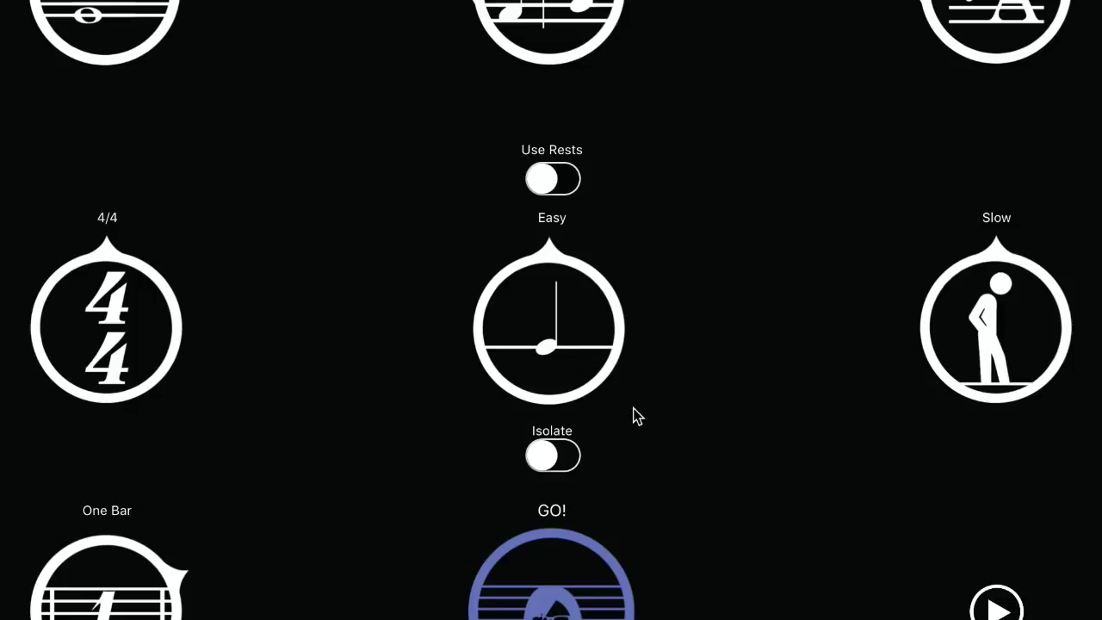
click(579, 372)
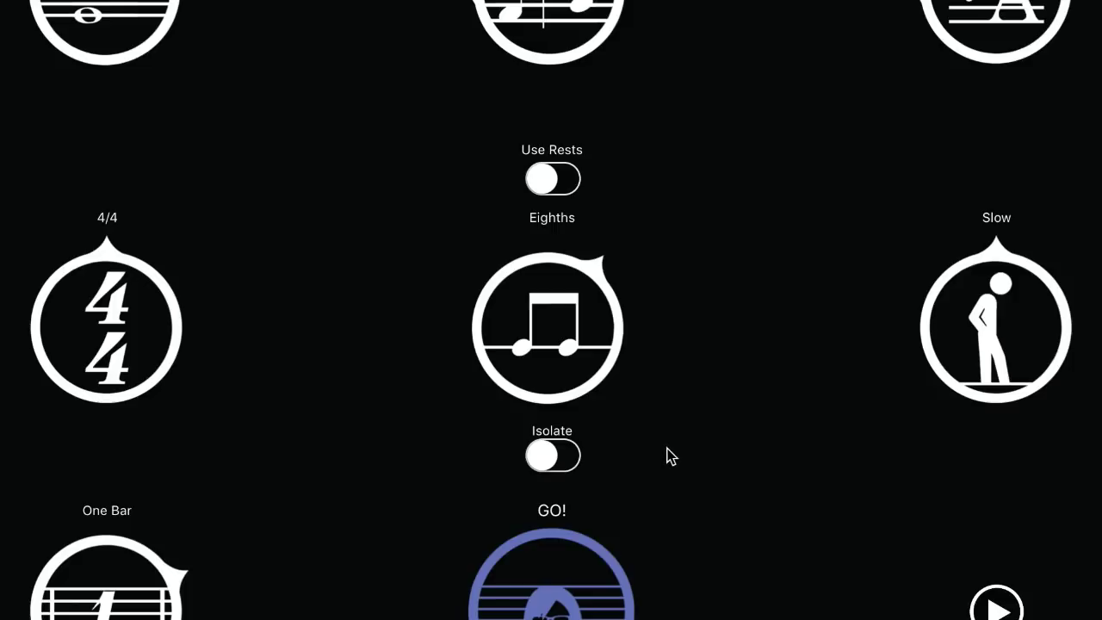
click(562, 385)
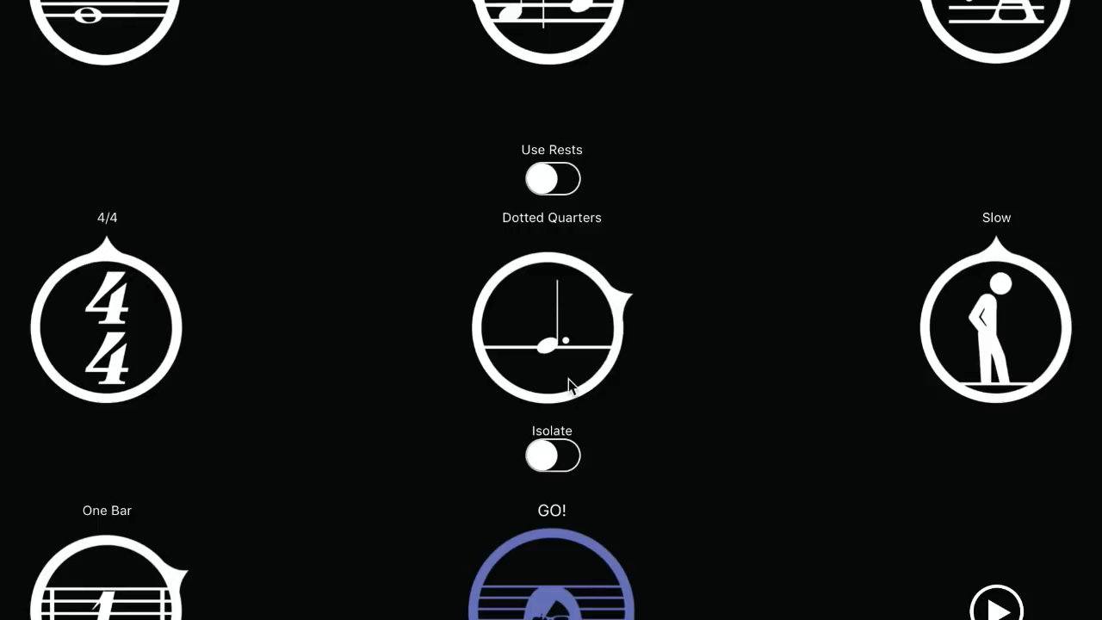
click(567, 384)
click(566, 384)
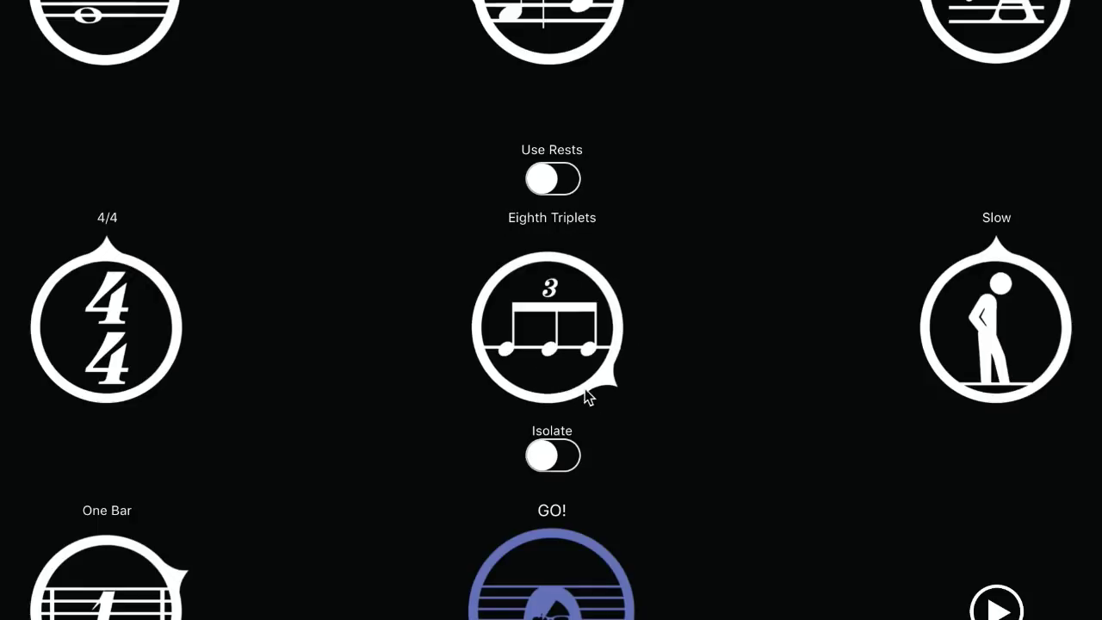
click(552, 381)
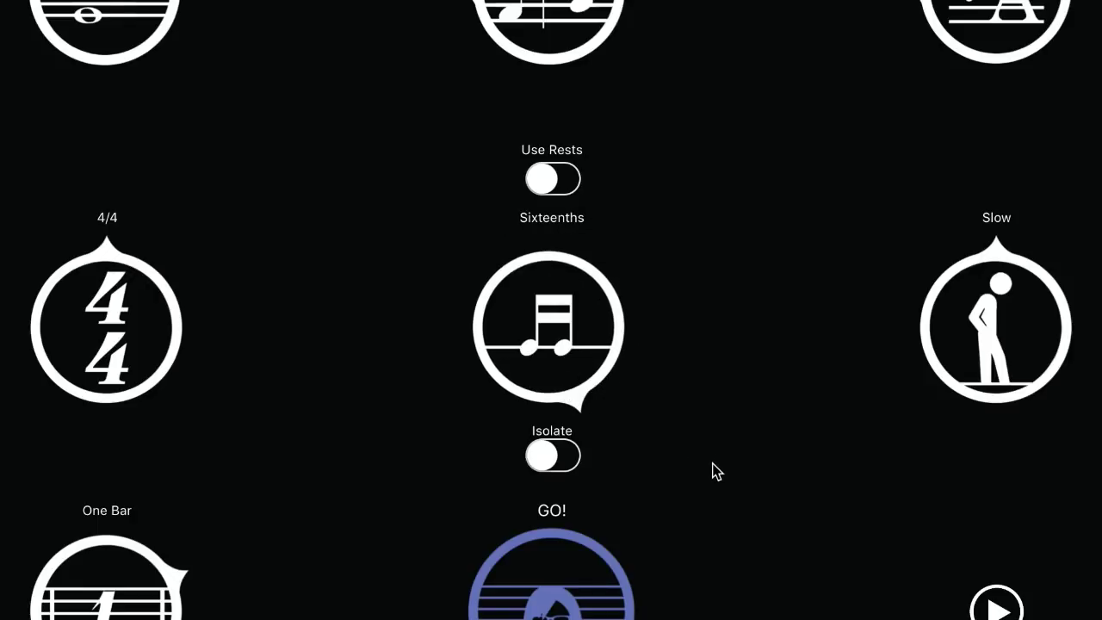
click(560, 382)
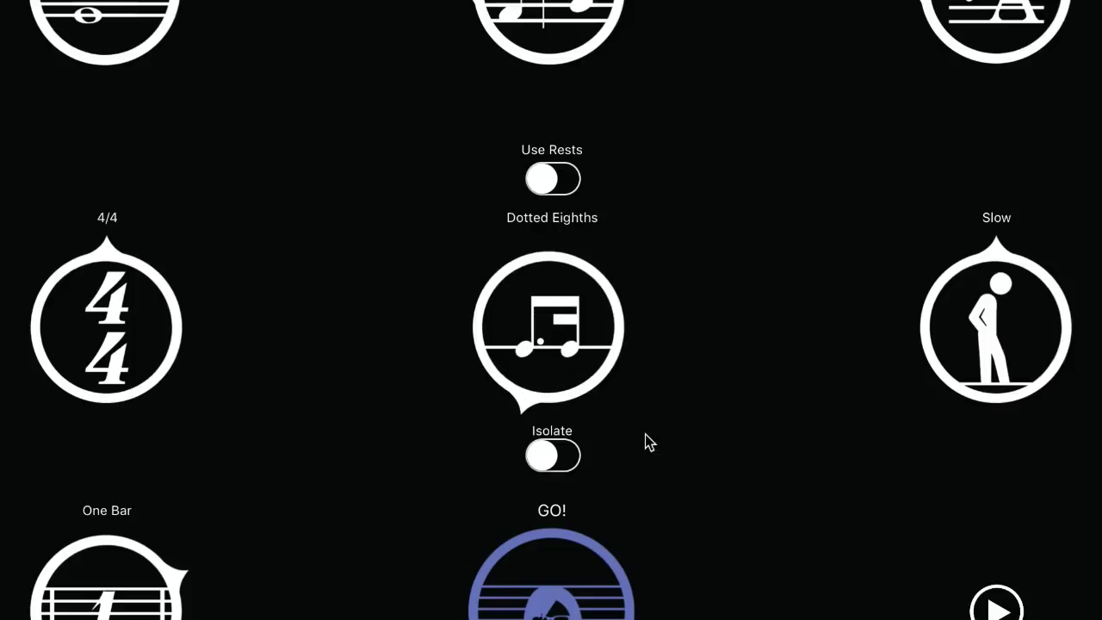
click(559, 381)
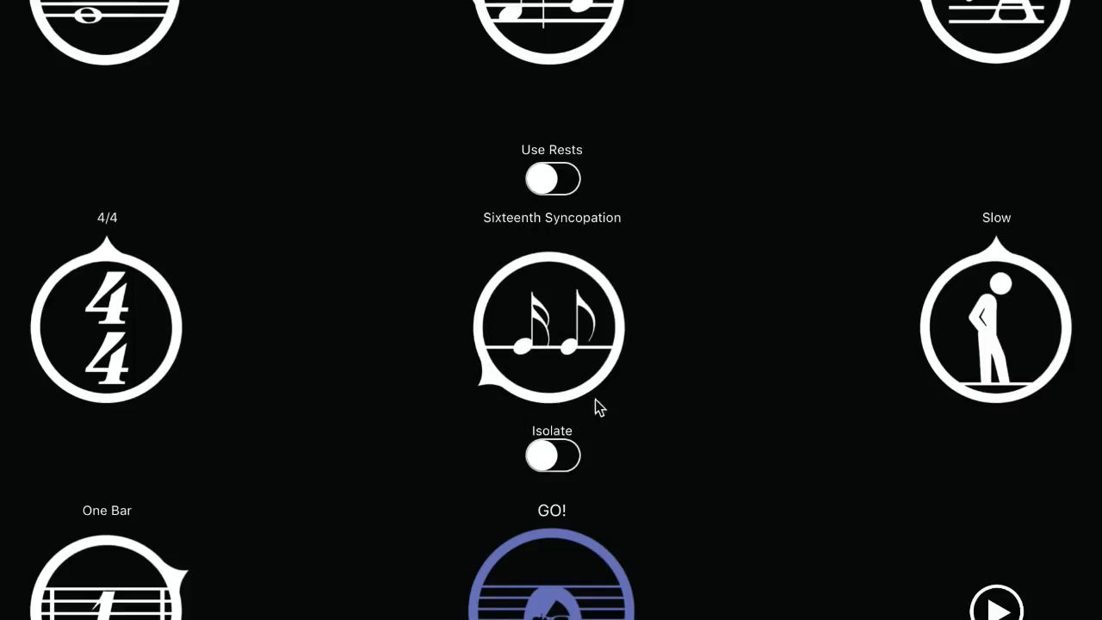
- Cycle the rhythm knob past Hard and Expert around to Eighth Triplets, then enable Isolate
click(555, 386)
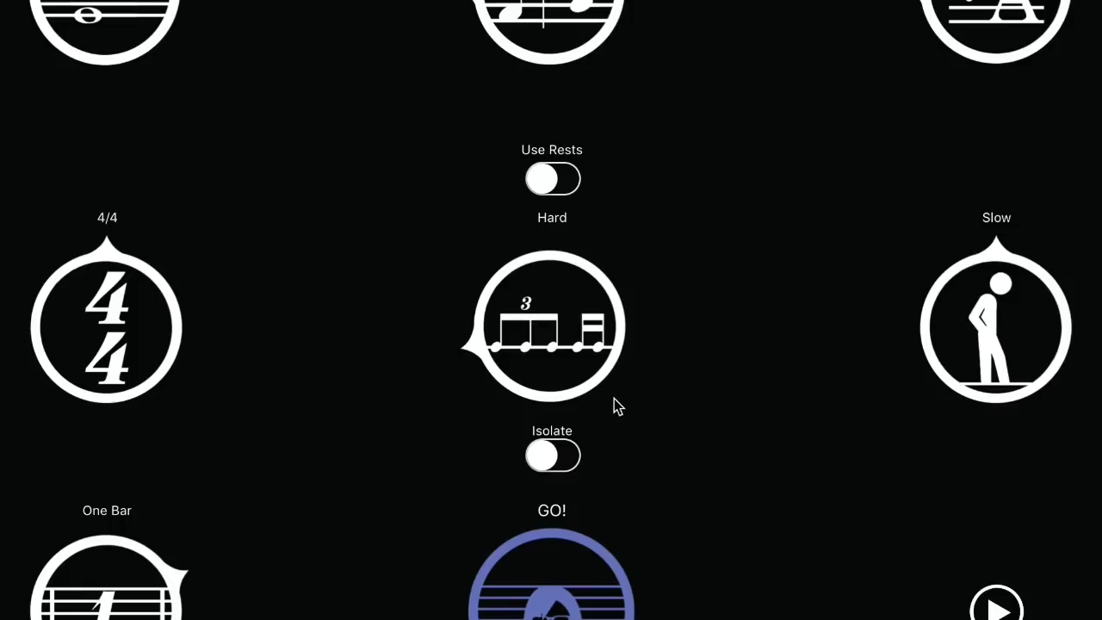
click(565, 380)
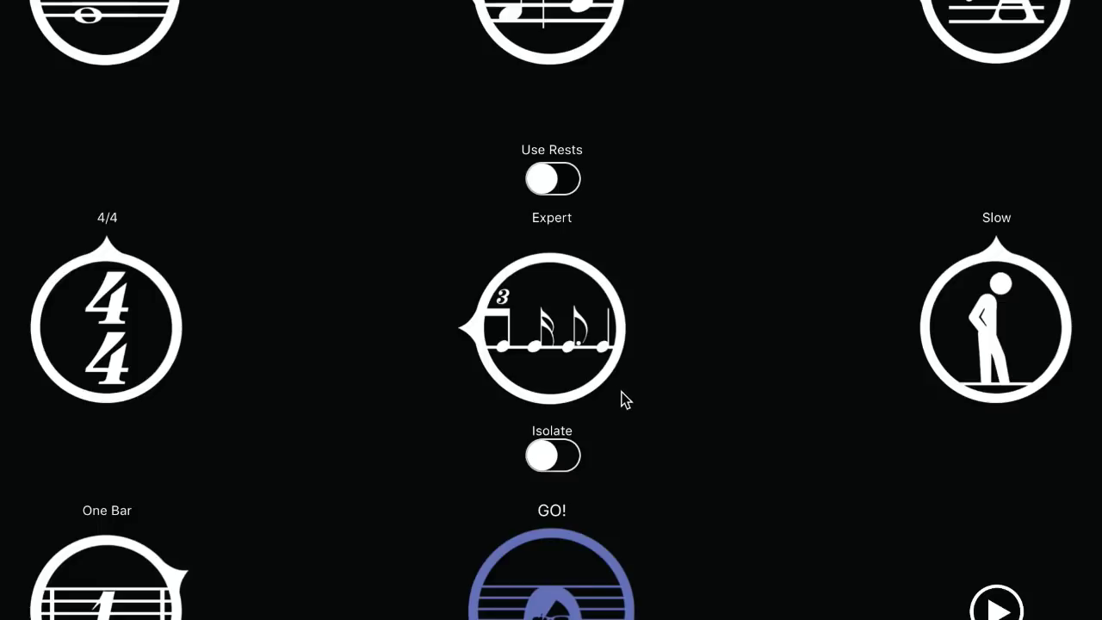
click(570, 386)
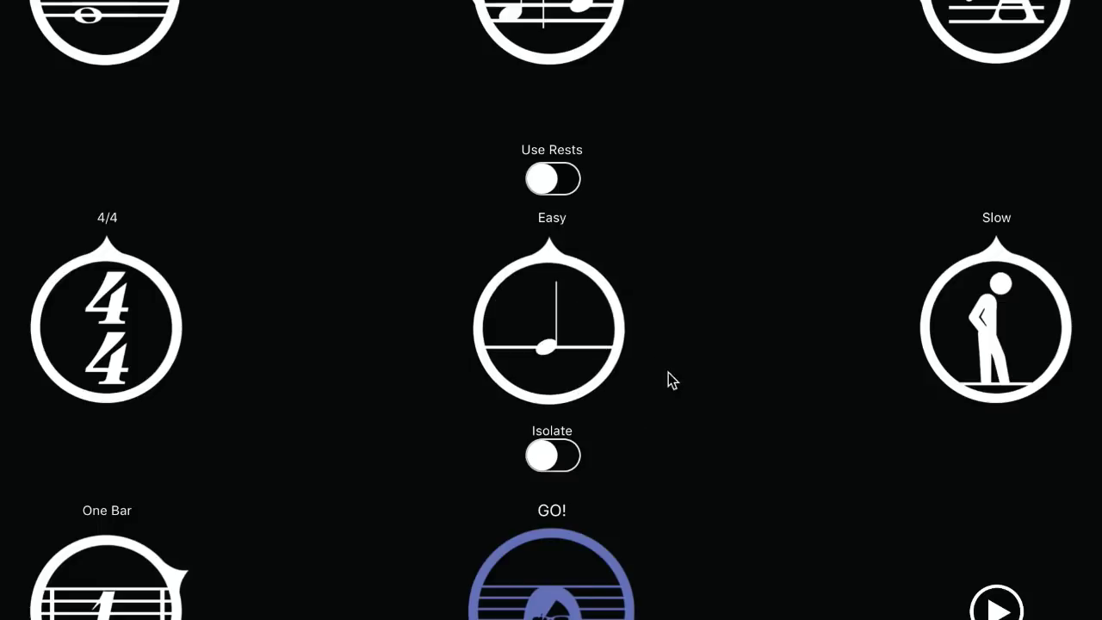
click(558, 390)
click(557, 396)
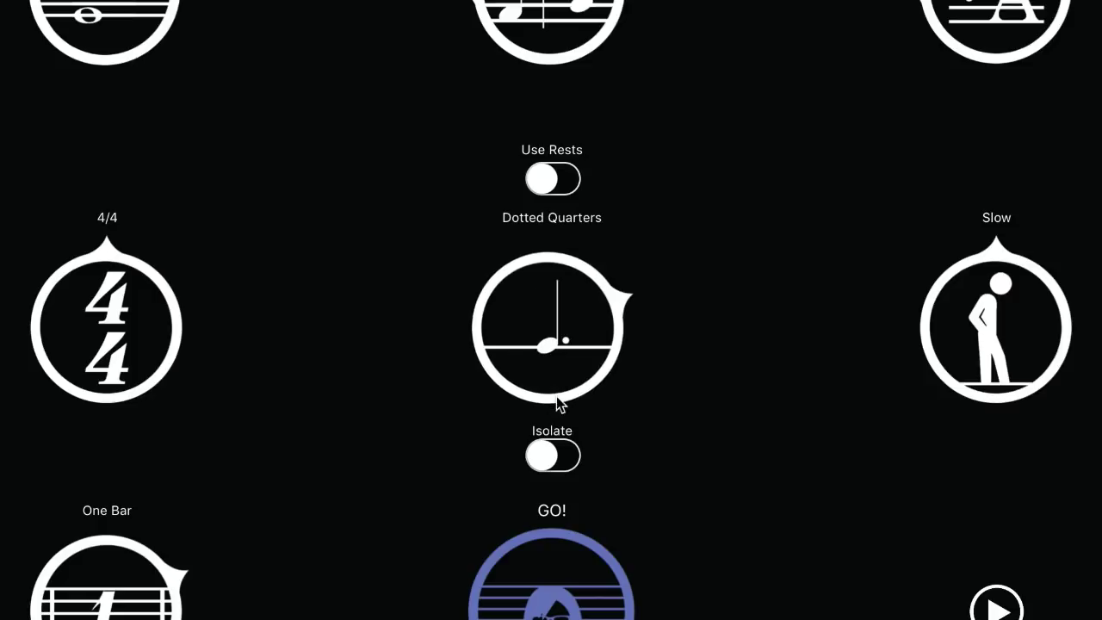
click(556, 404)
click(546, 389)
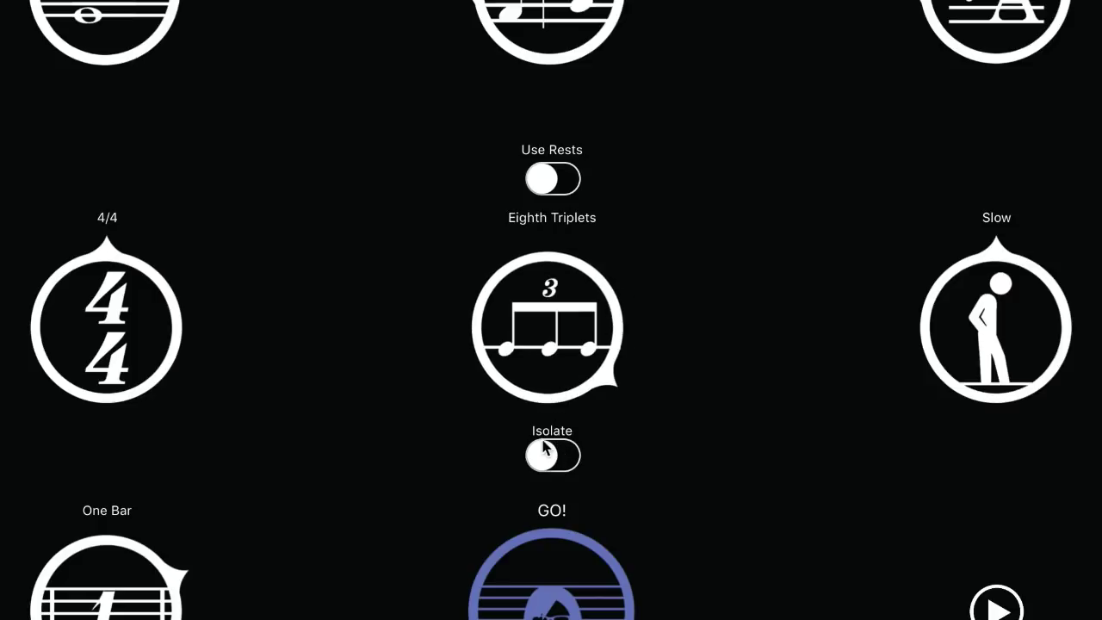
click(544, 448)
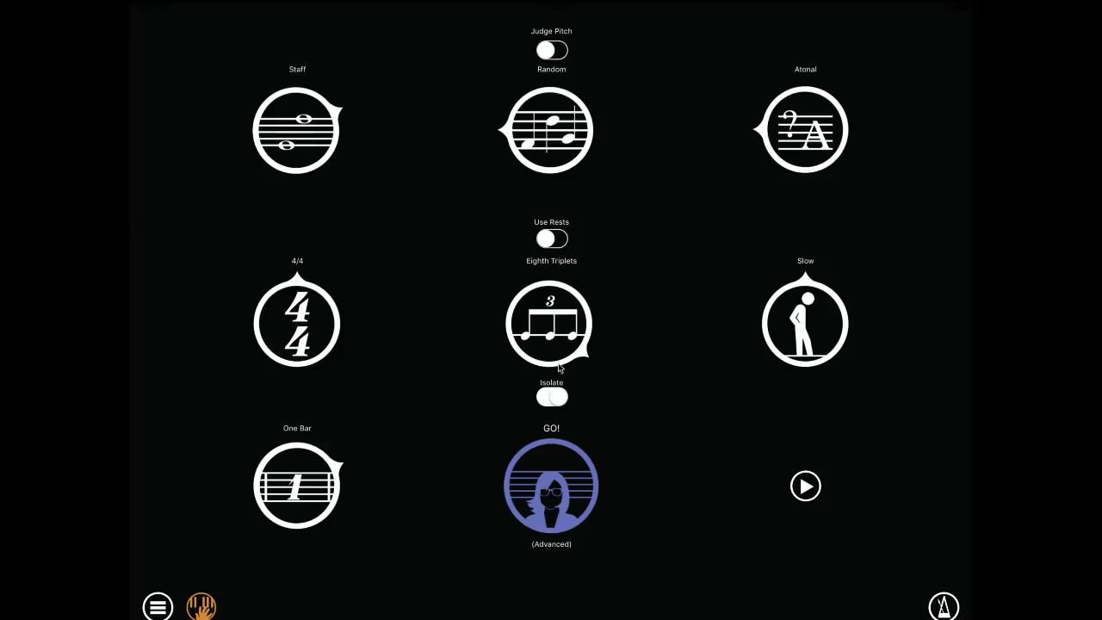
- Generate an Eighth Triplets exercise and regenerate the melody three times
click(558, 487)
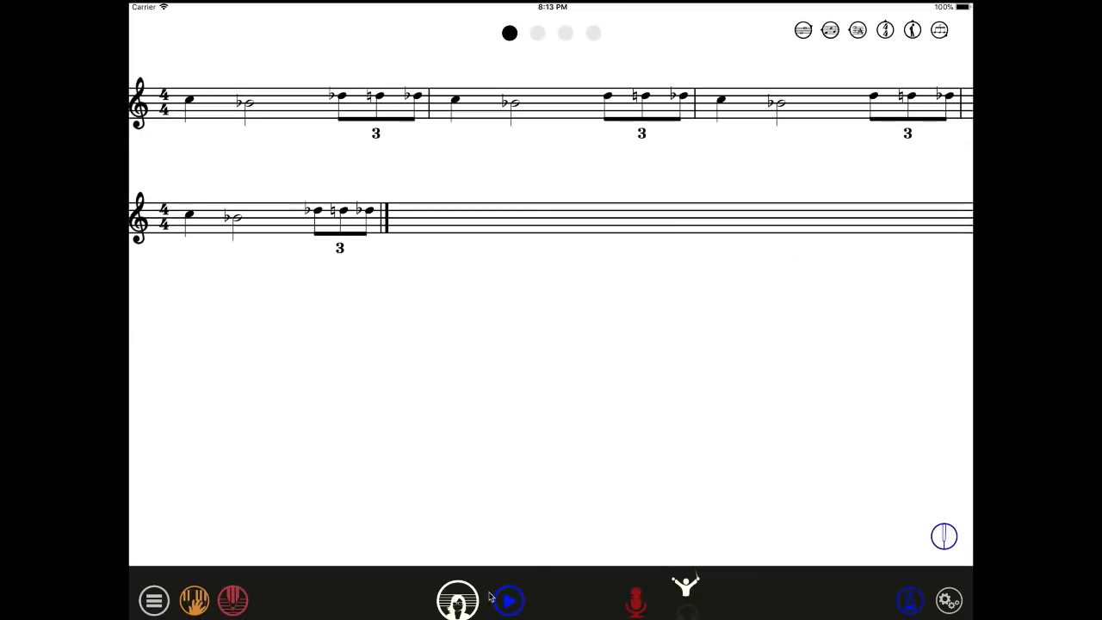
click(457, 601)
click(457, 601)
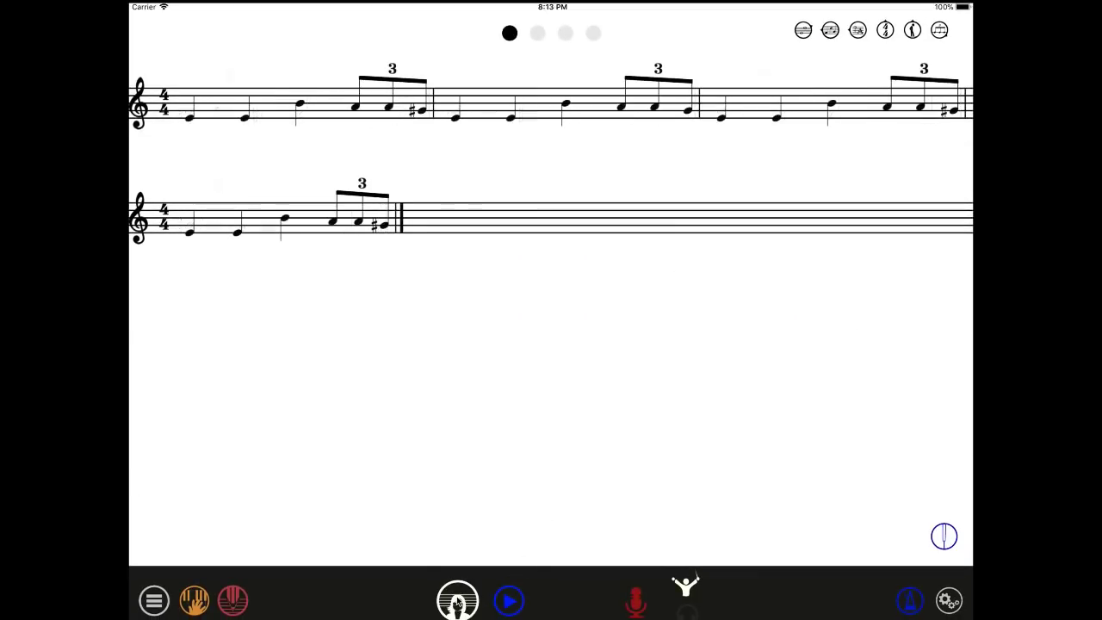
click(458, 601)
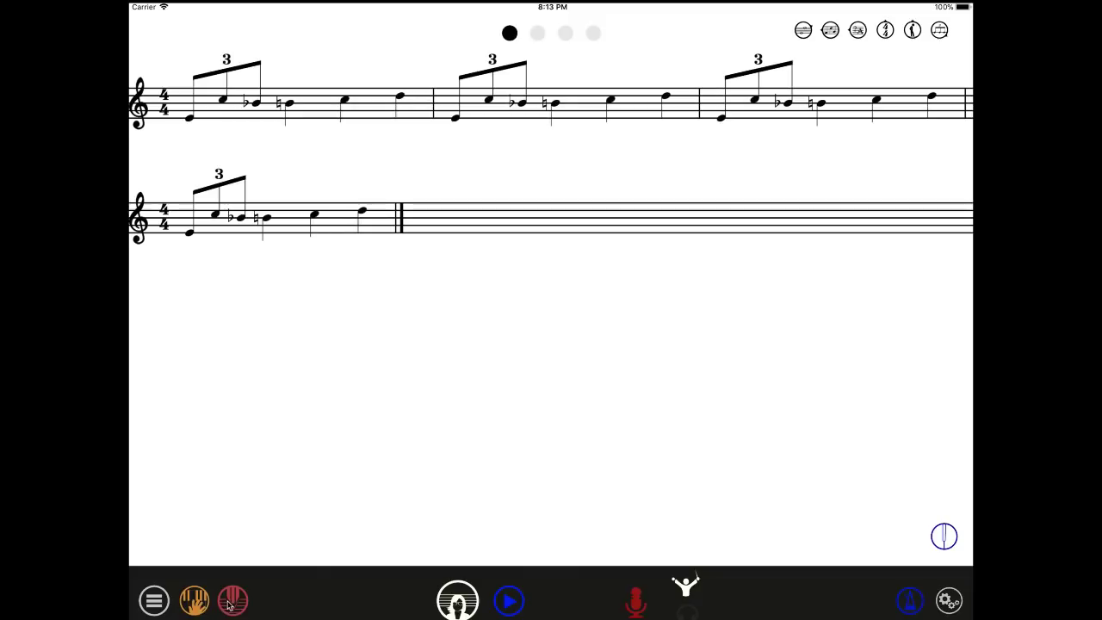
- Turn Isolate off, generate four more exercises, and reopen the generator settings
click(230, 606)
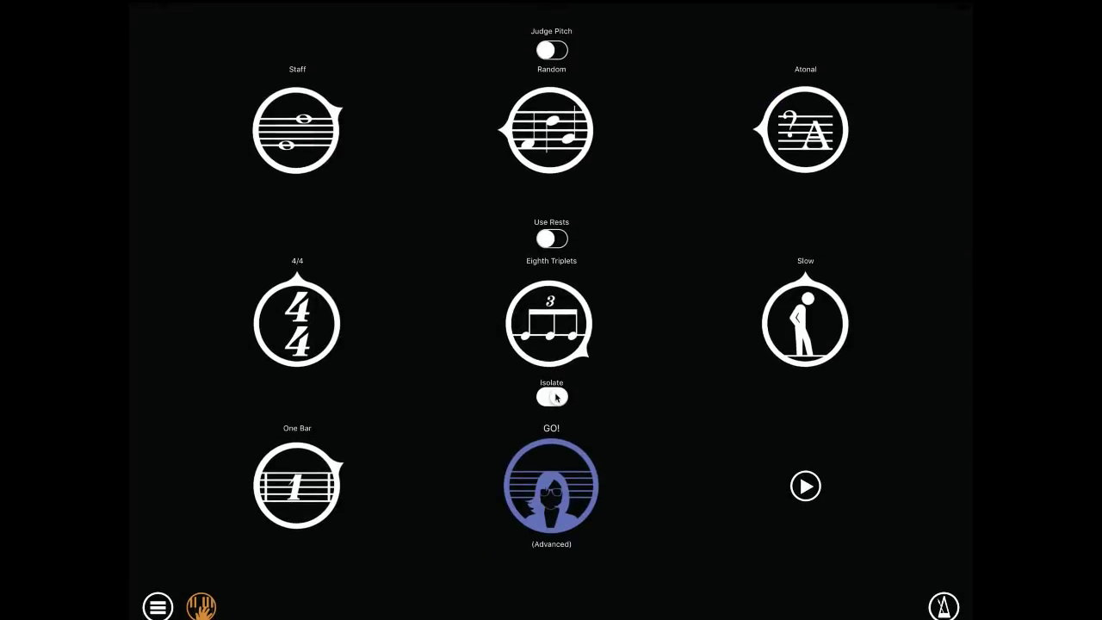
click(555, 397)
click(562, 442)
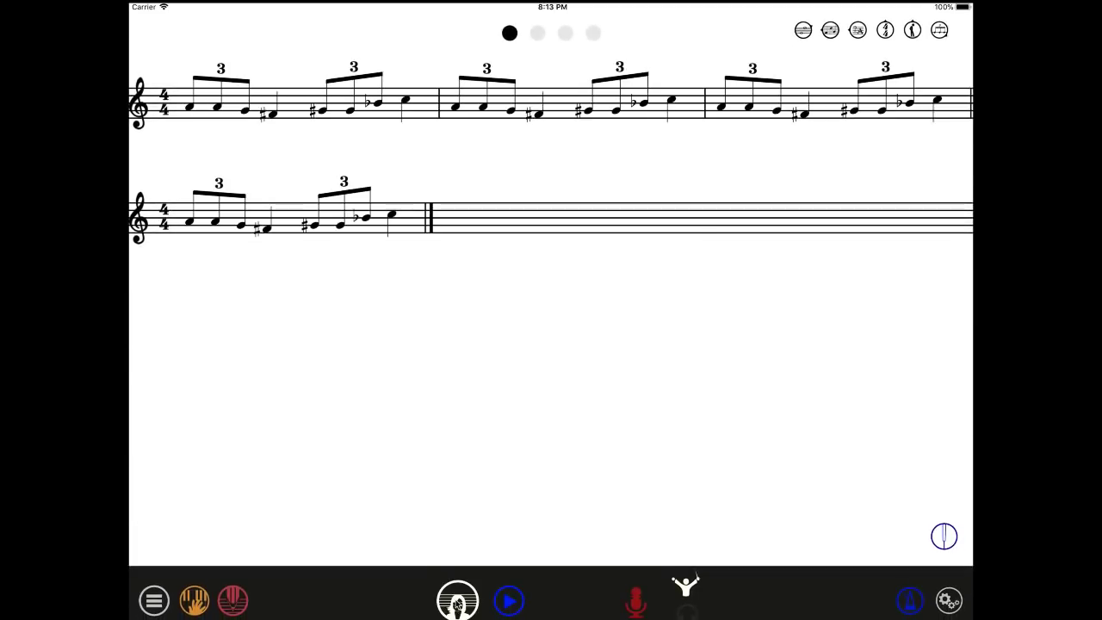
click(457, 603)
click(457, 603)
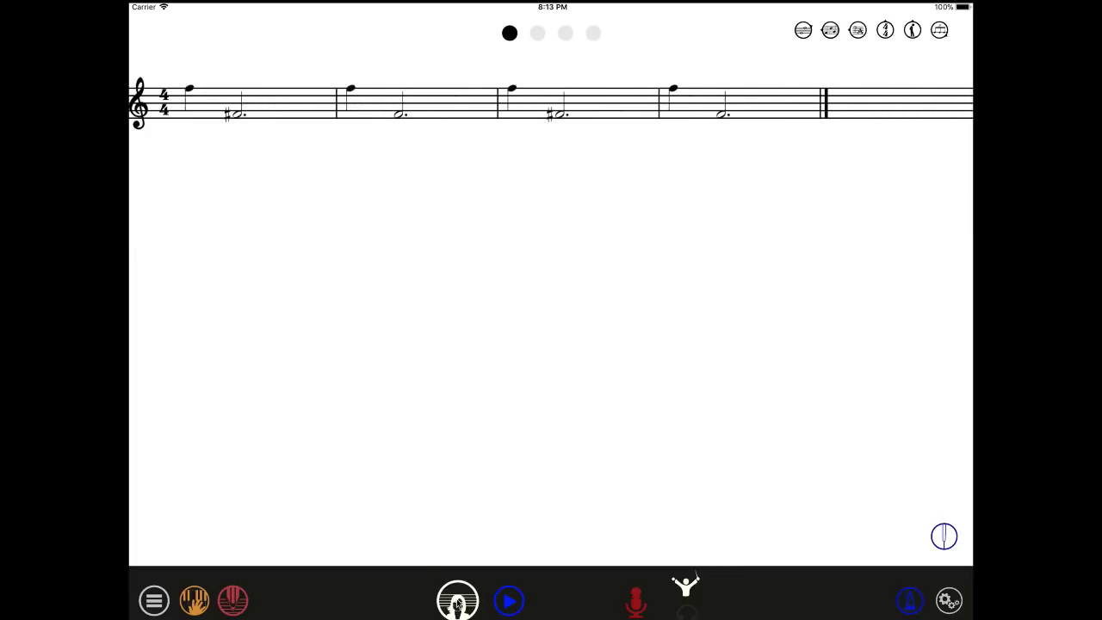
click(457, 602)
click(457, 602)
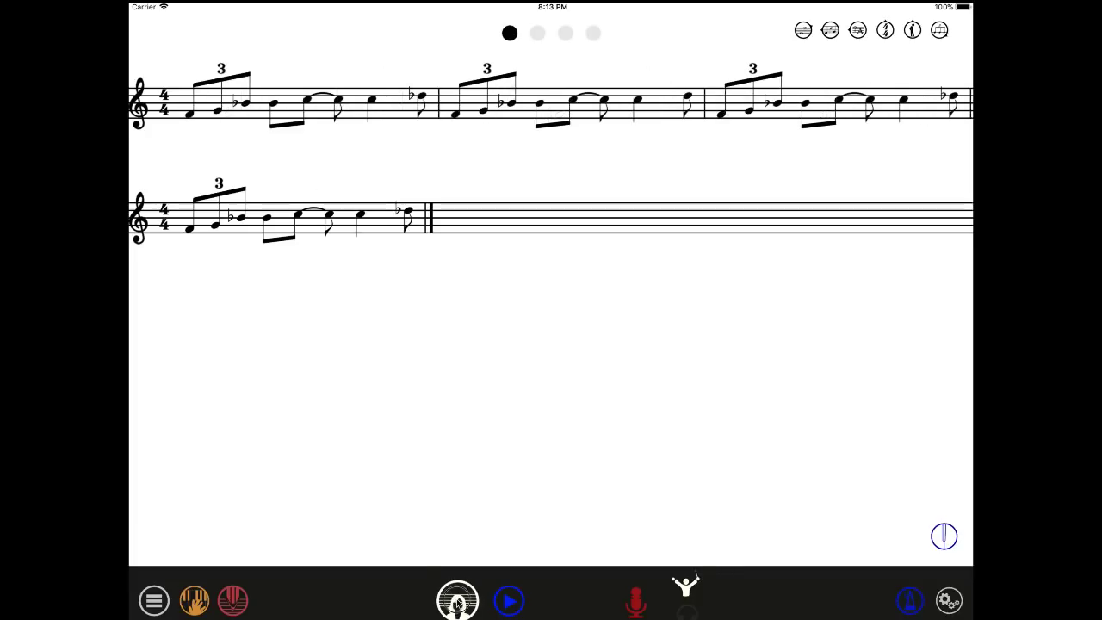
click(234, 607)
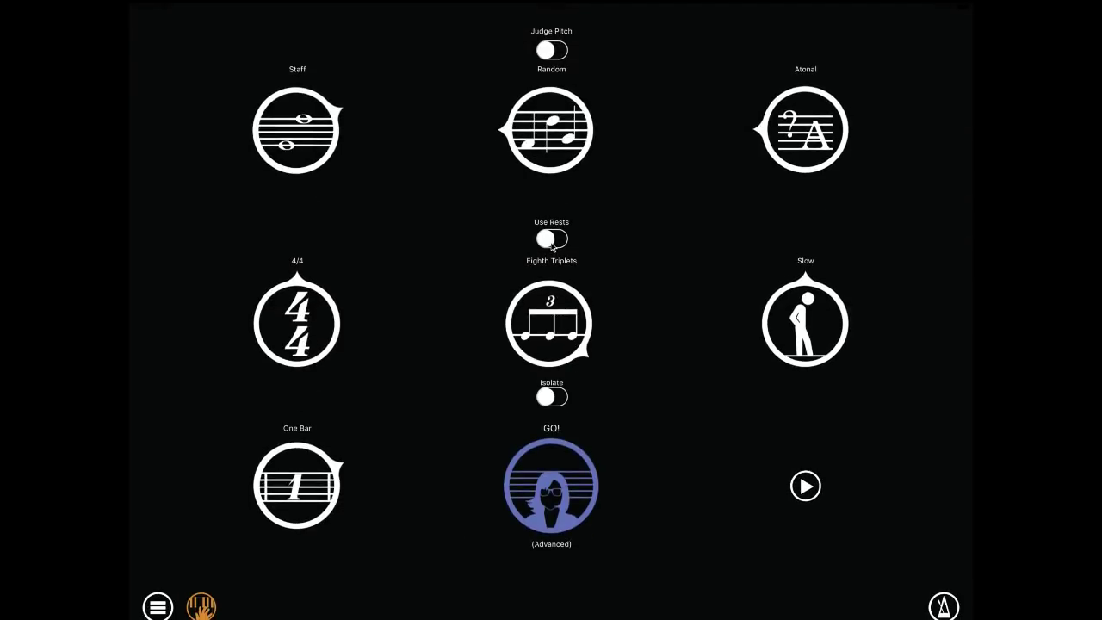
- Turn on Use Rests and generate several new exercises that include rests
click(552, 240)
click(554, 475)
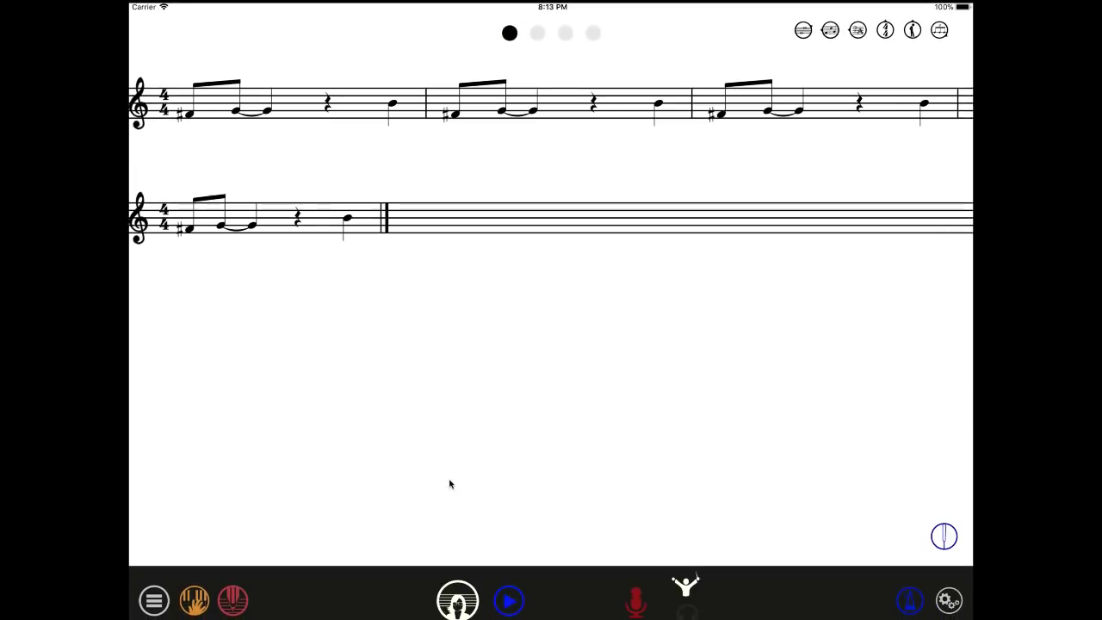
click(459, 602)
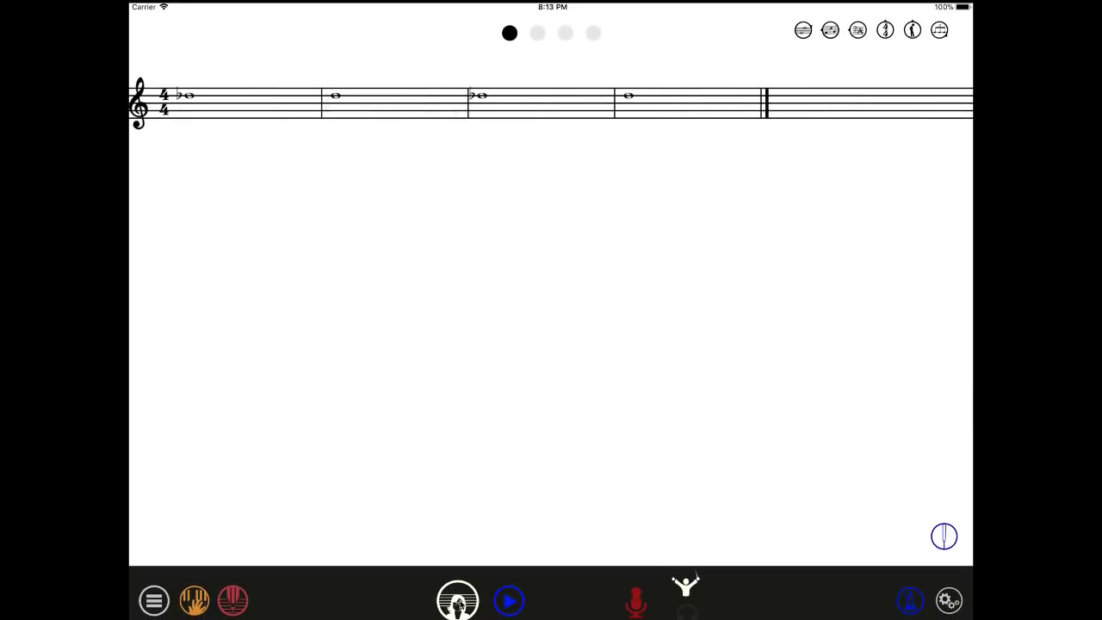
click(459, 602)
click(459, 602)
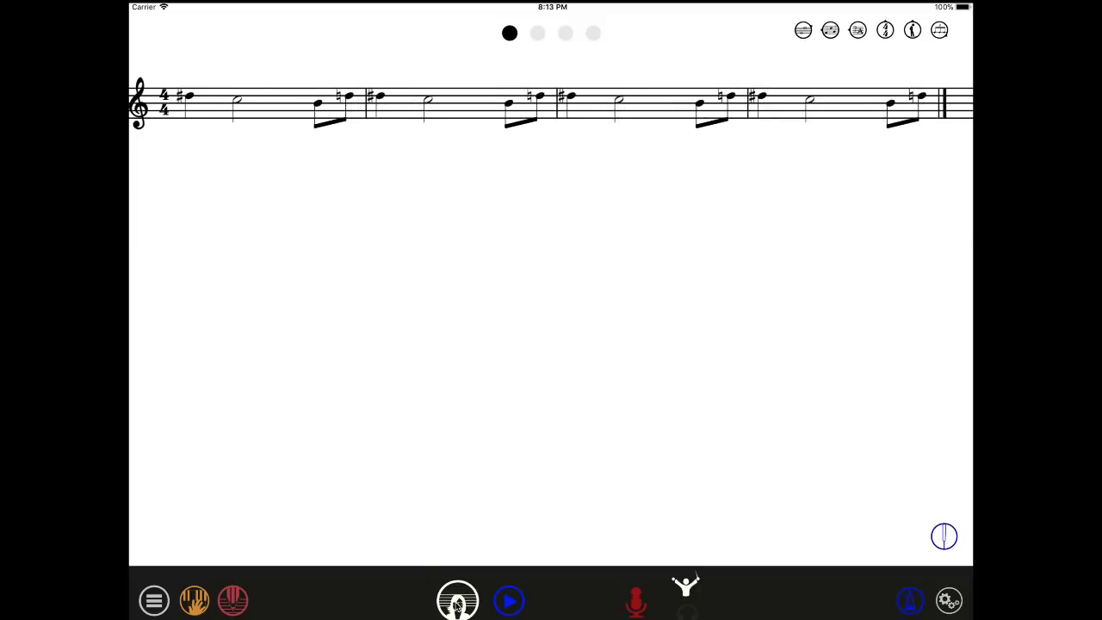
- Change the key setting away from Atonal and generate several more exercises
click(233, 600)
click(811, 154)
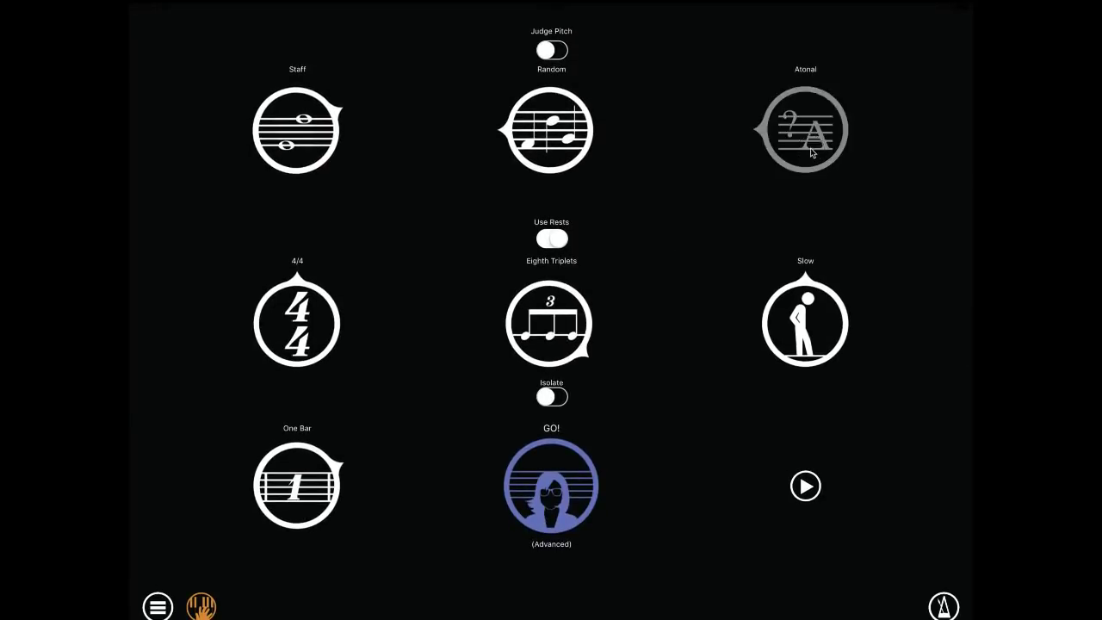
click(565, 487)
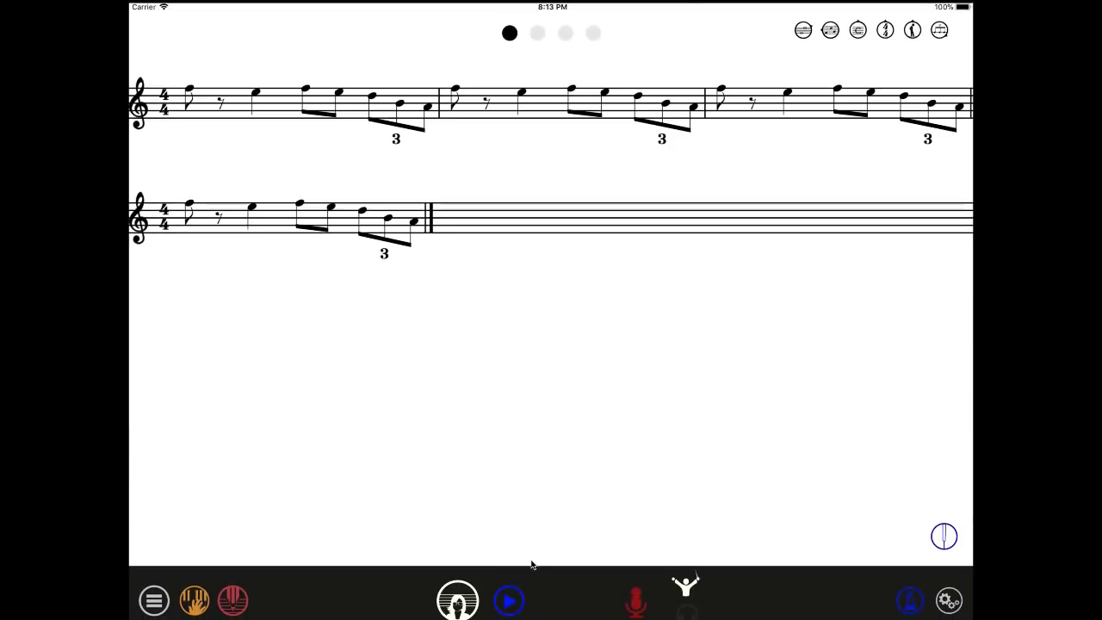
click(459, 603)
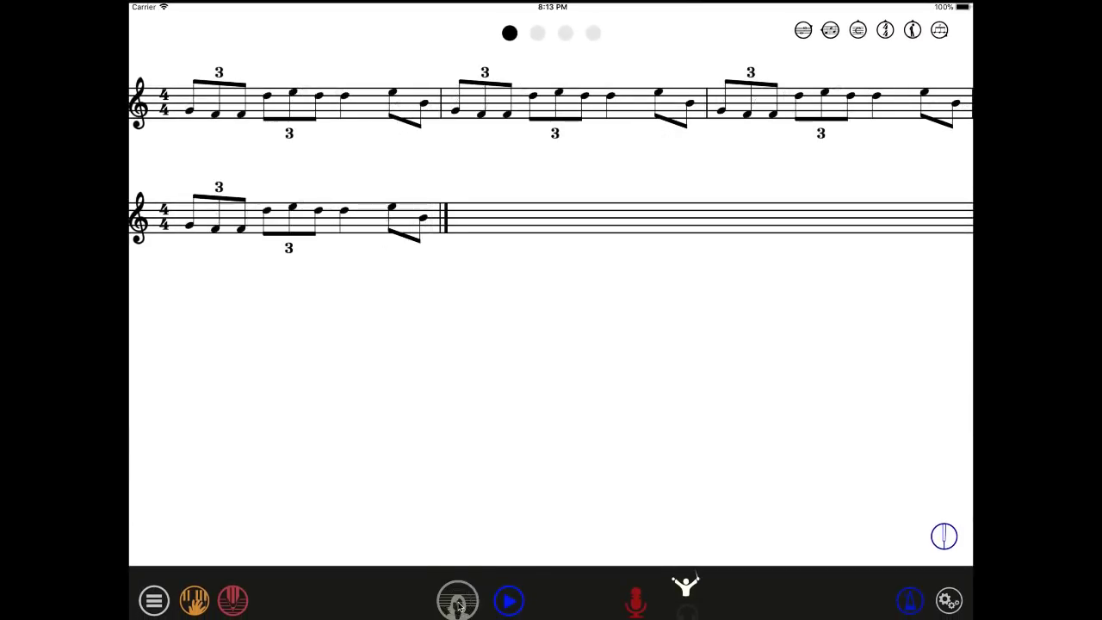
click(459, 603)
click(459, 602)
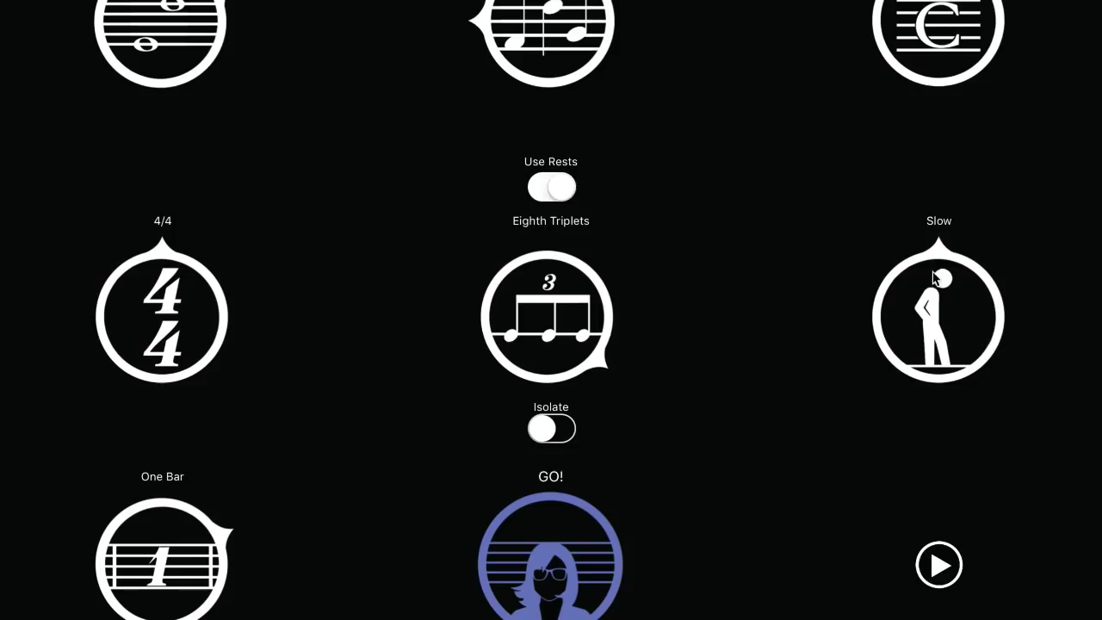
- Step the exercise tempo from Slow through Medium and Fast to User
click(943, 327)
click(943, 331)
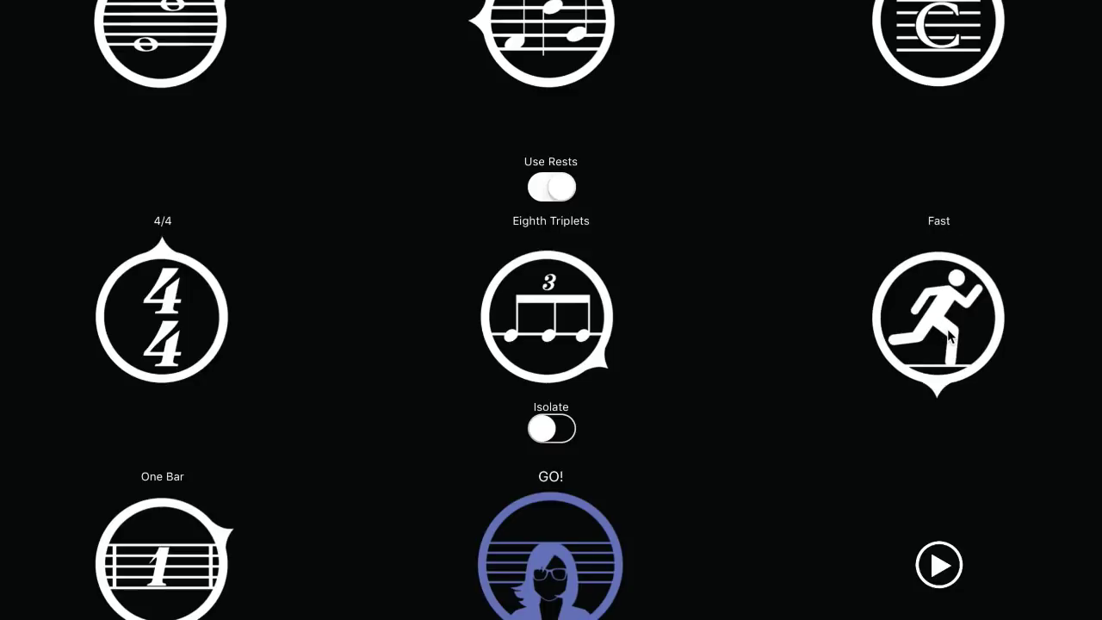
click(950, 337)
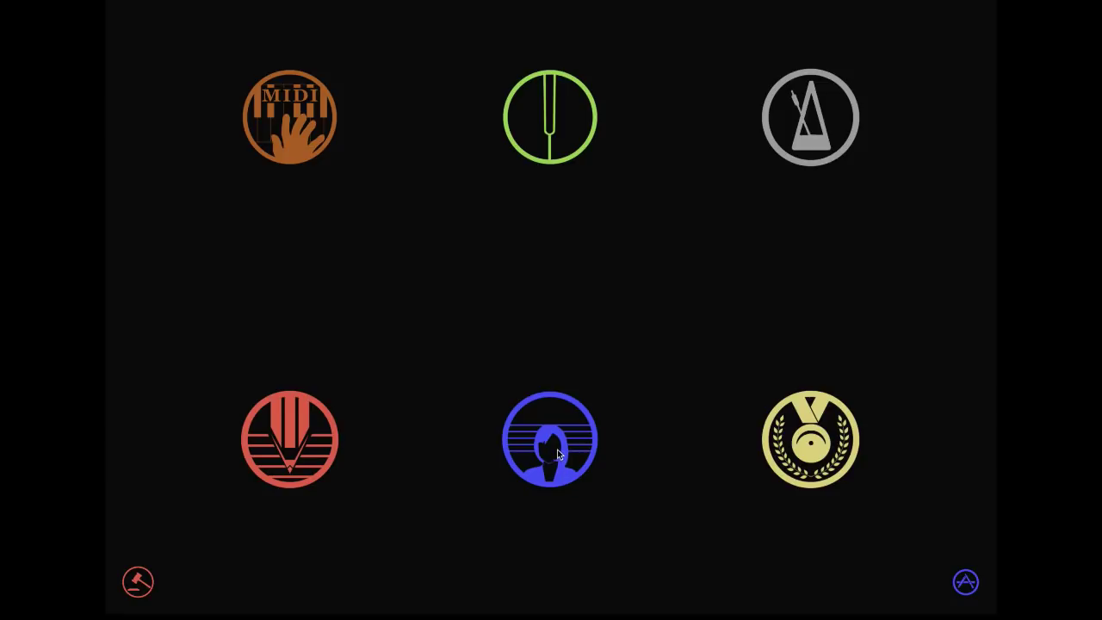
- Open the blue sight-reading tool to show a new four-bar 4/4 exercise
click(557, 446)
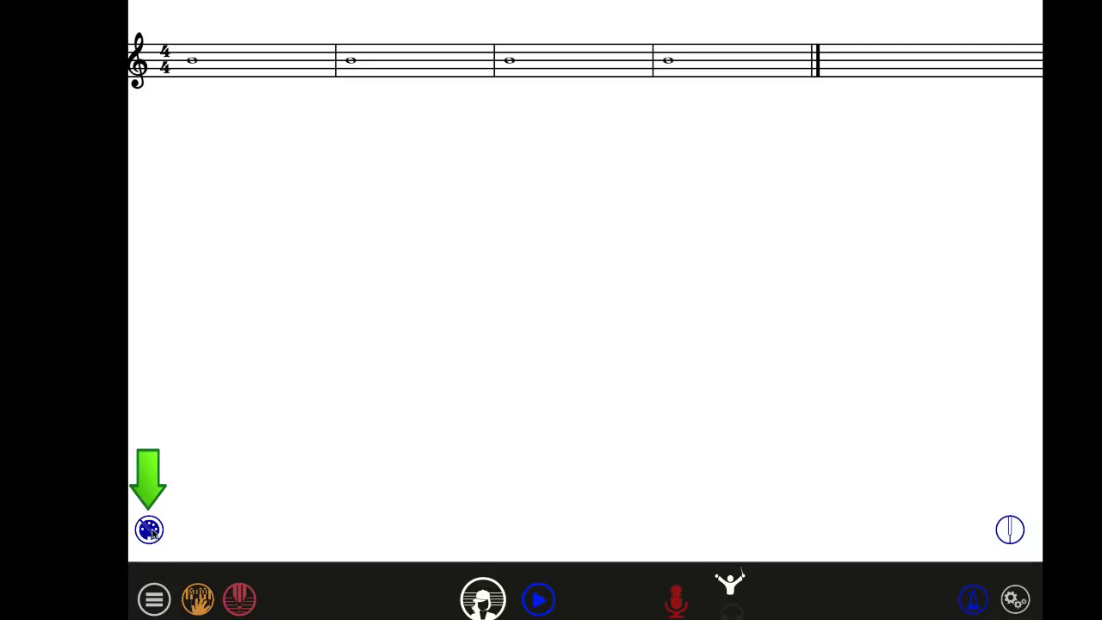
- Switch to MIDI keyboard input, which lists iRig MIDI 2 as connected
click(148, 529)
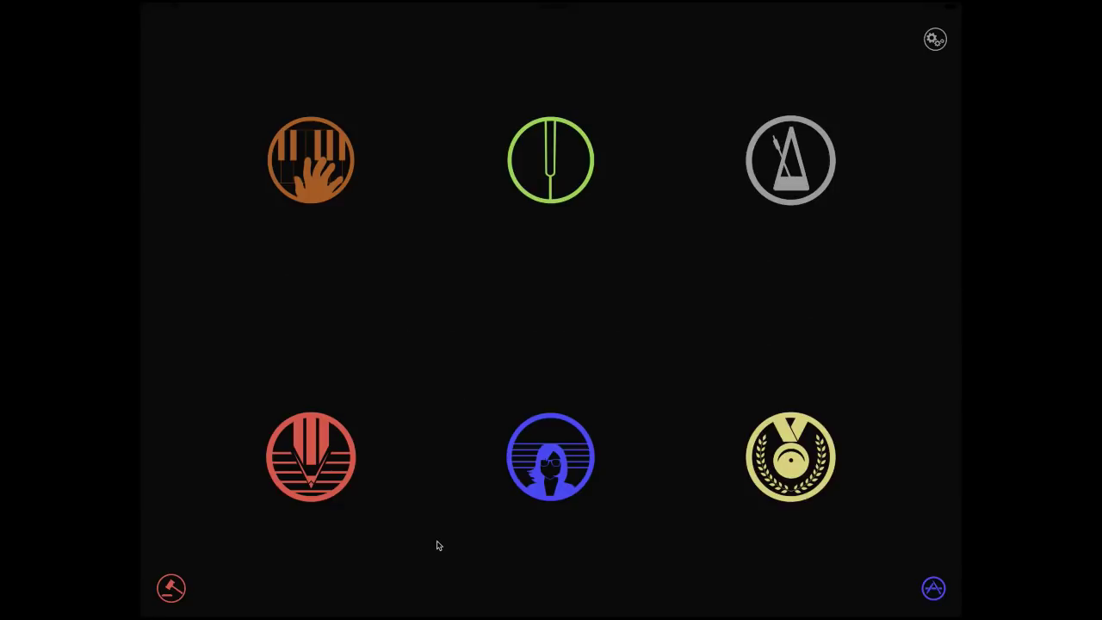
- Open the sight-reading exercise, turn the conductor beat guide off, then start and stop a count-in
click(551, 479)
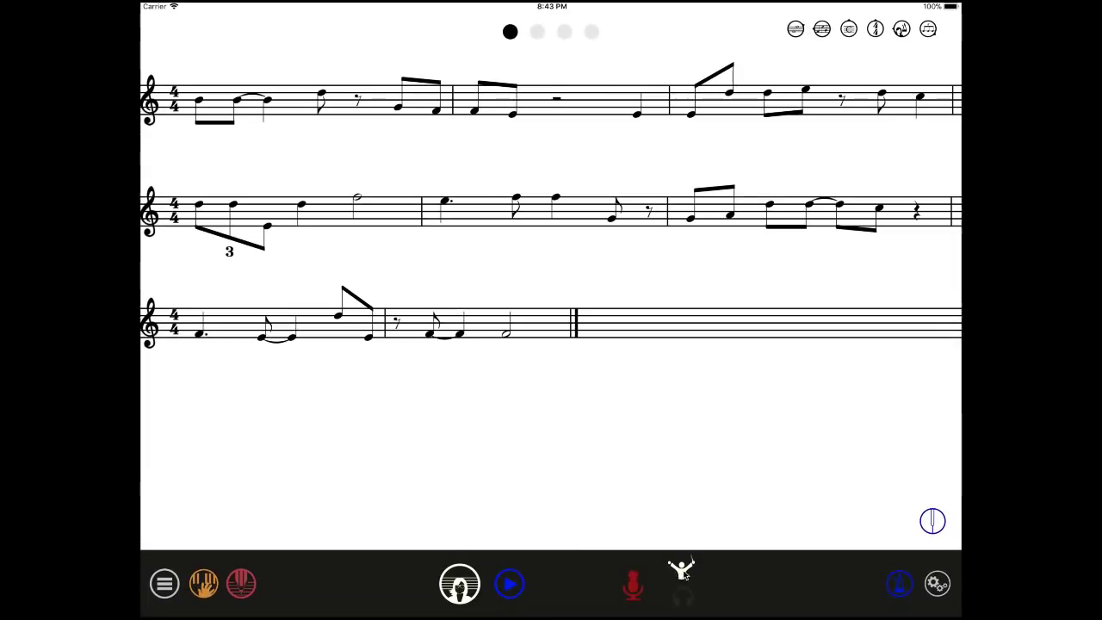
click(684, 574)
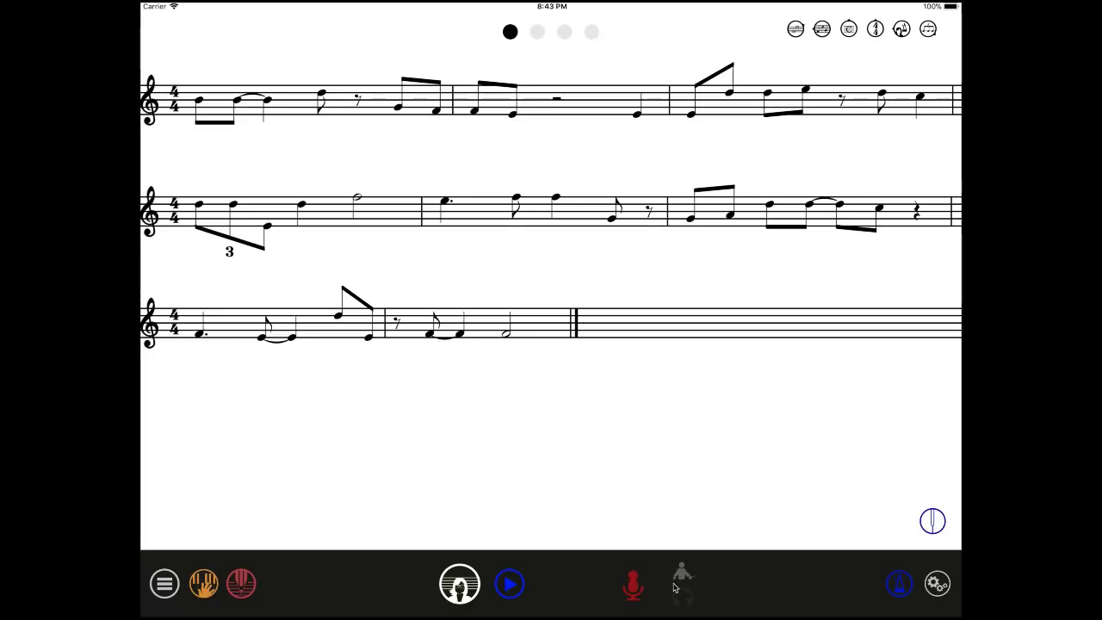
click(680, 577)
click(680, 575)
click(511, 584)
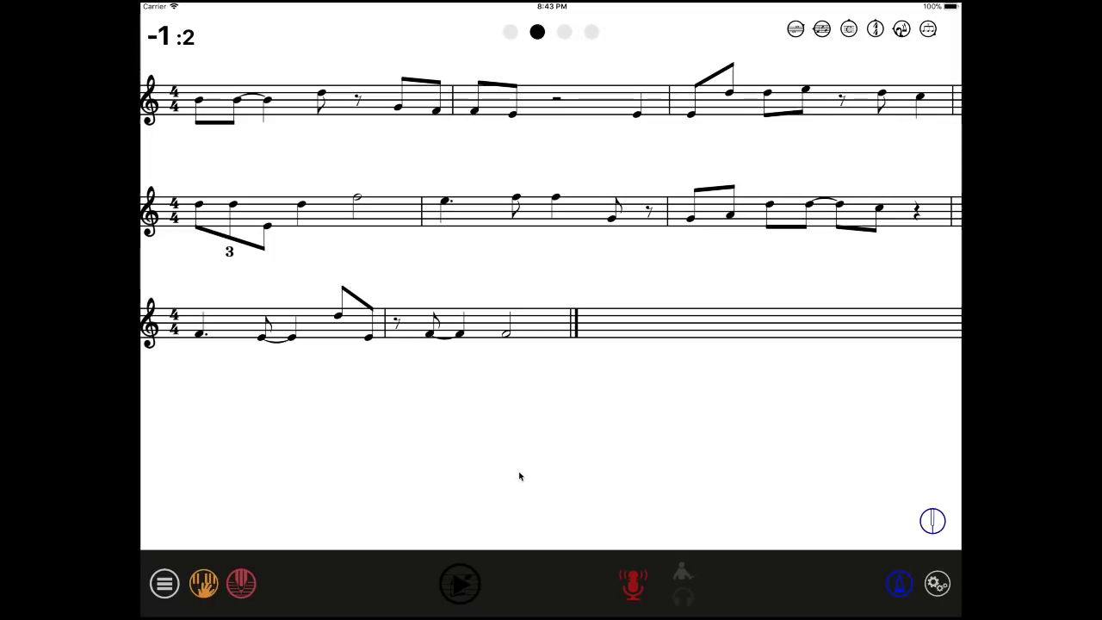
click(687, 609)
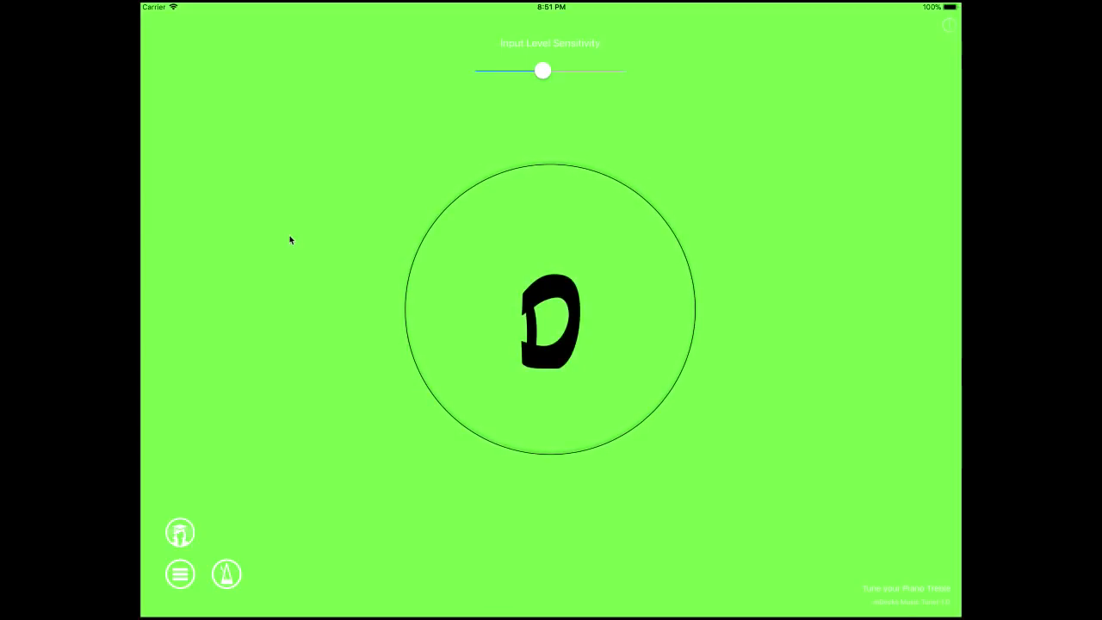
- Drag the tuner's Input Level Sensitivity slider to the left to lower it
drag(544, 73, 499, 75)
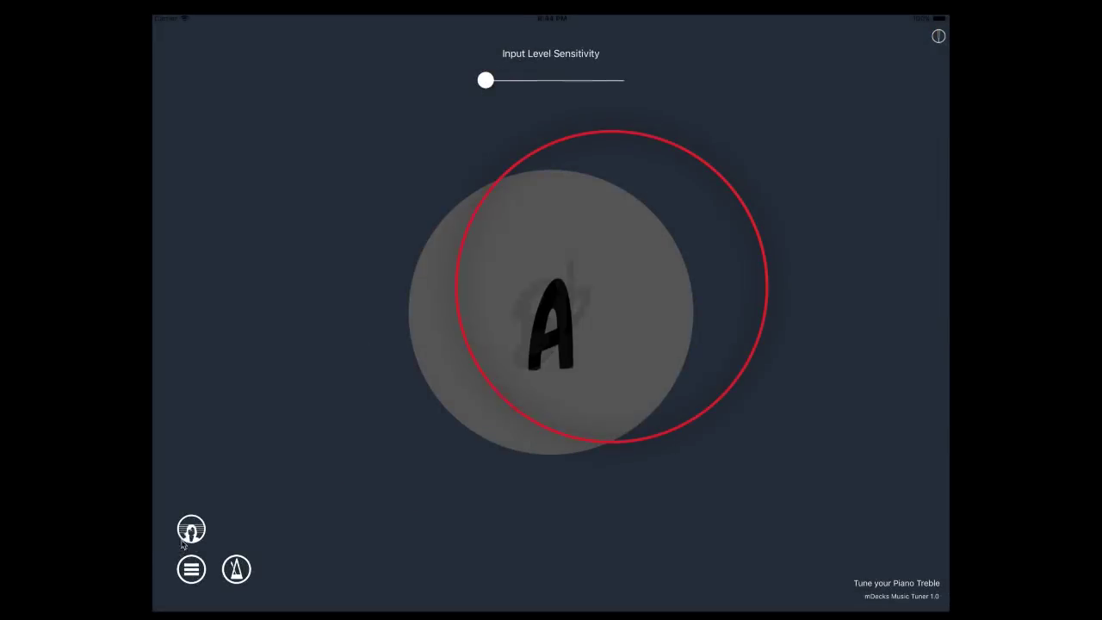
- Leave the tuner and show the metronome settings for a sheet-music exercise
click(191, 529)
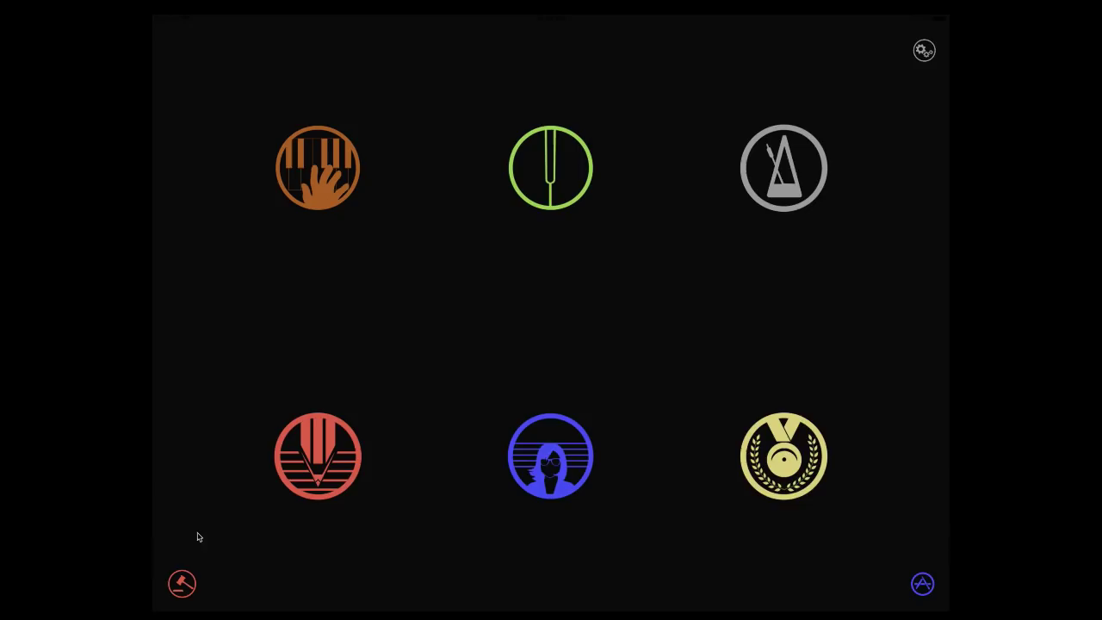
click(538, 496)
click(887, 580)
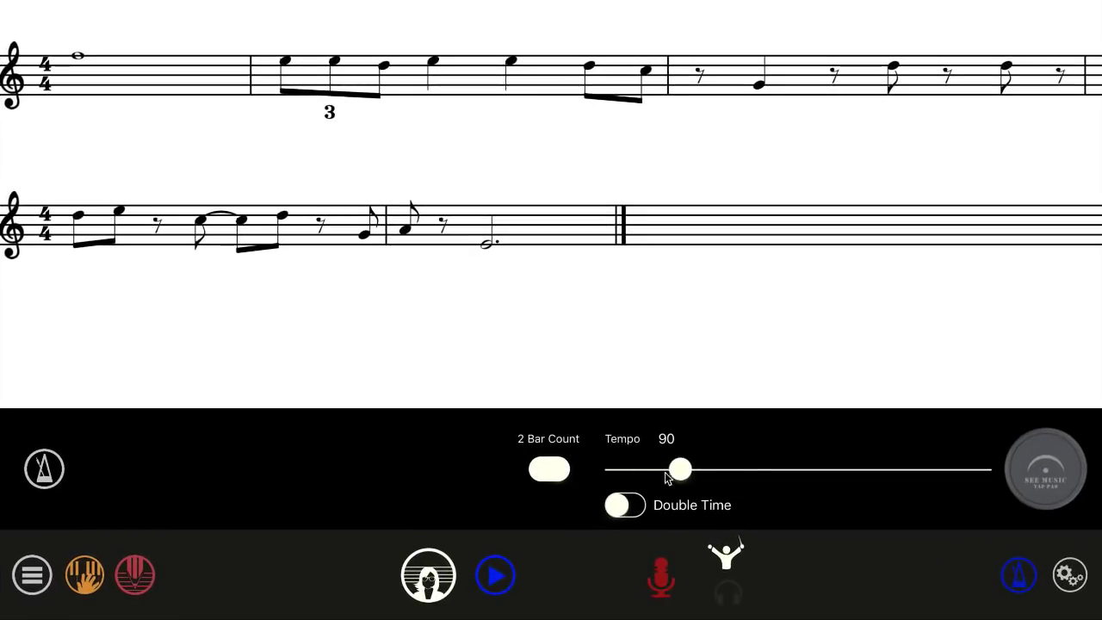
- Lower the tempo from 90 to 87, keep 2 Bar Count on, try the Tap Pad, then switch to the full metronome
mouse_move(680, 469)
mouse_down()
mouse_move(700, 469)
mouse_move(675, 469)
mouse_up()
click(551, 470)
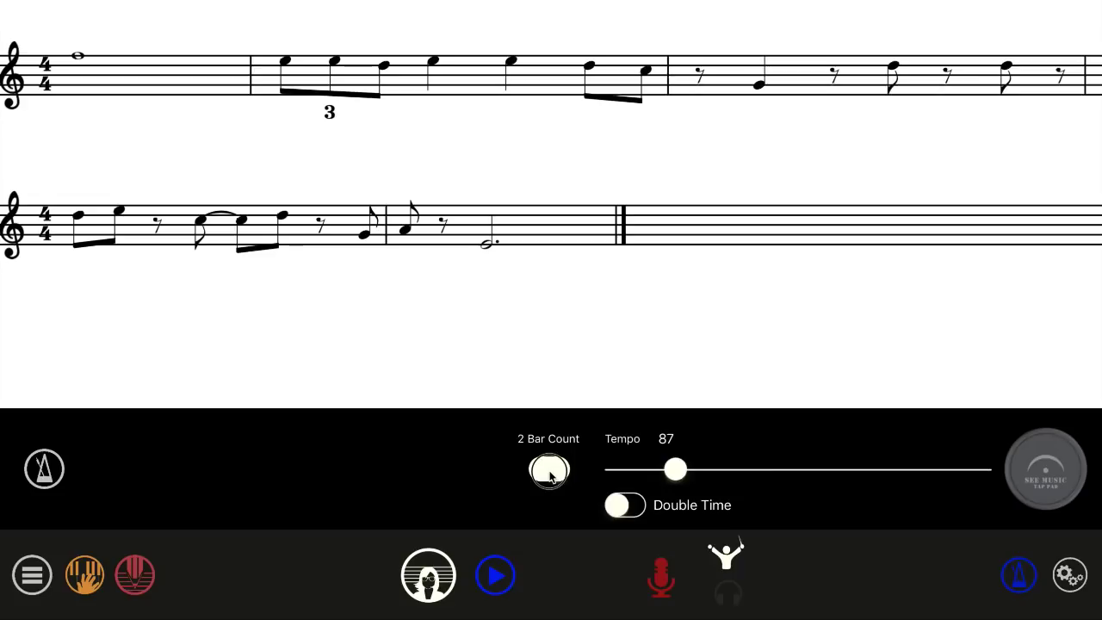
click(551, 469)
click(1031, 480)
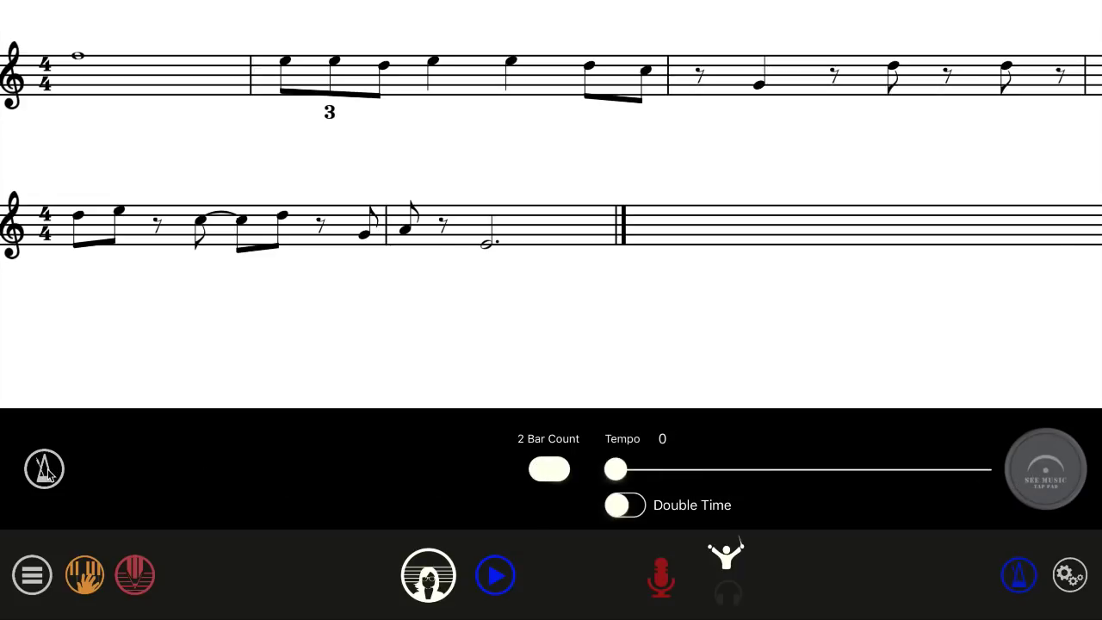
click(48, 472)
- Set the metronome to 7/8 time grouped 3+2+2, after trying 6/8 and 4+3 groupings
click(47, 472)
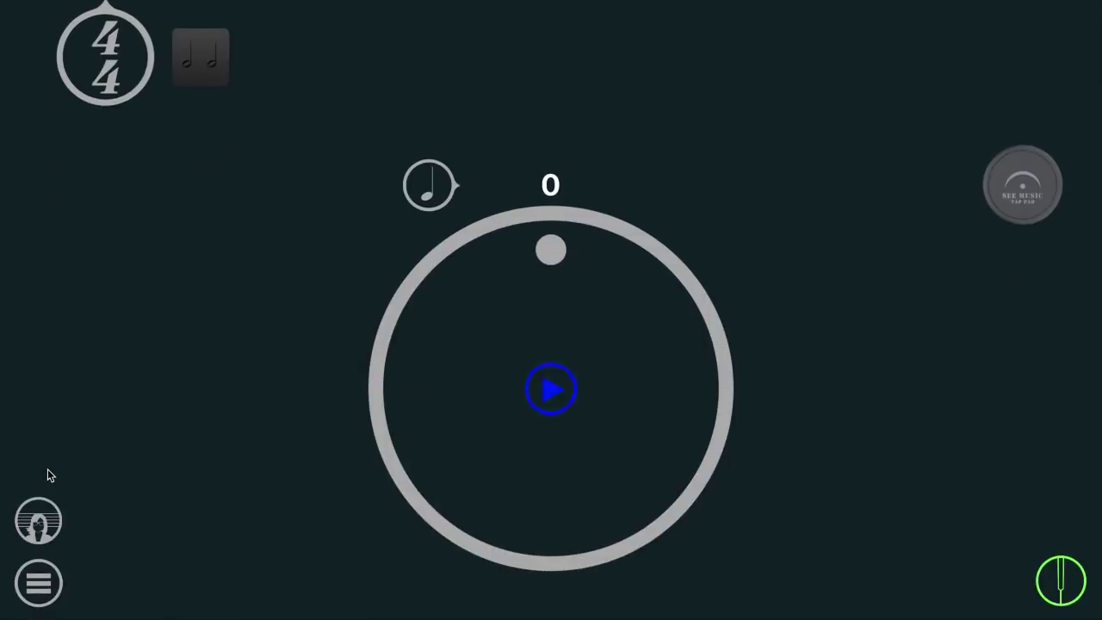
click(225, 174)
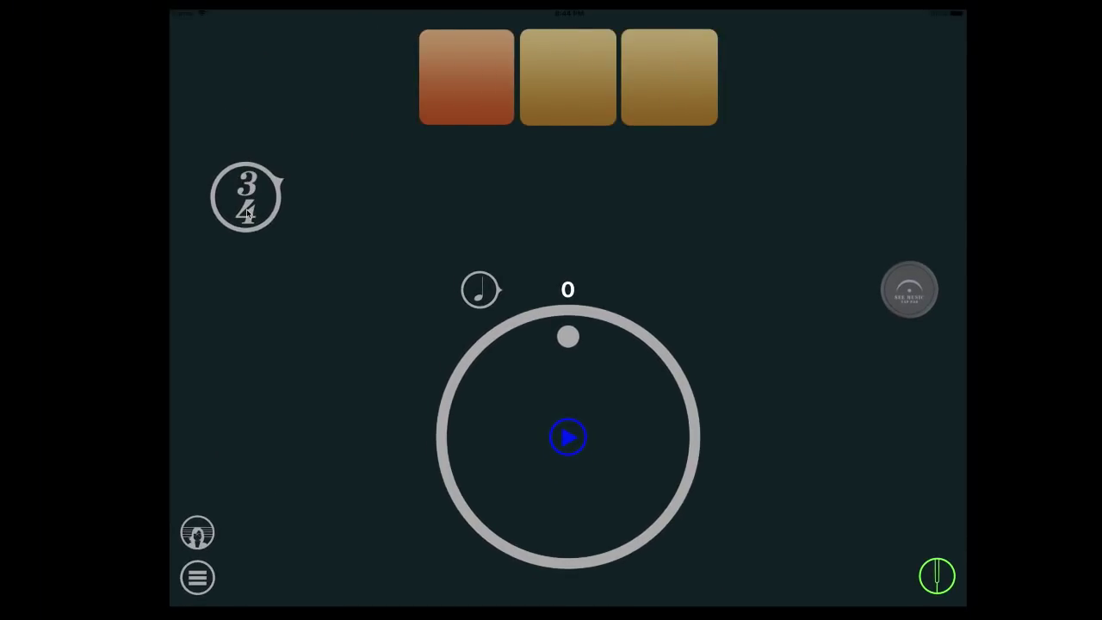
click(225, 174)
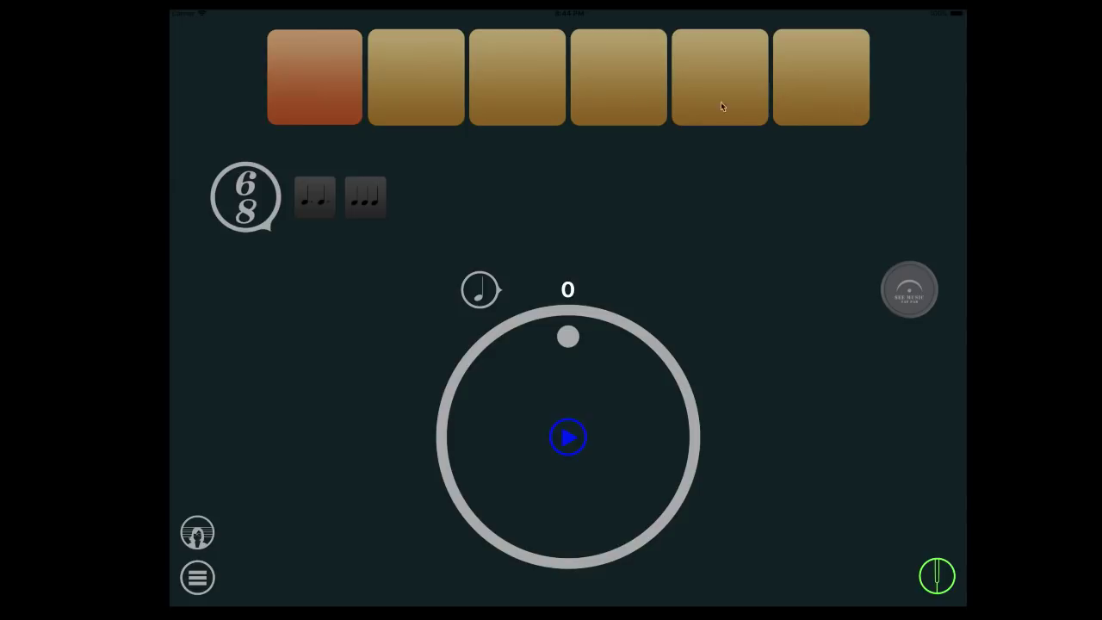
click(315, 198)
click(362, 210)
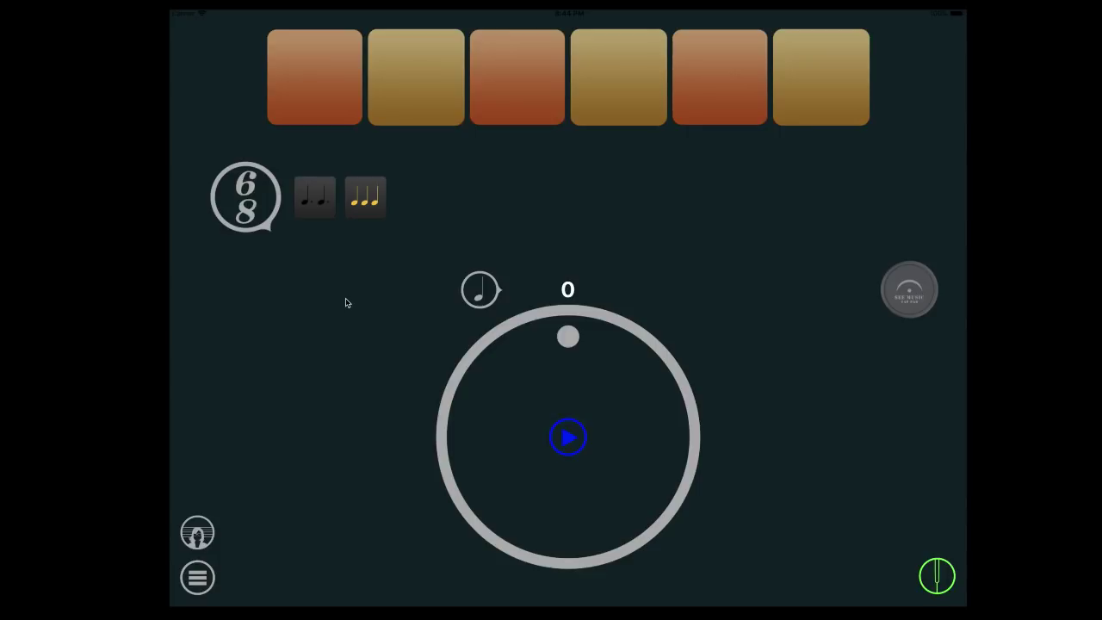
click(245, 216)
click(245, 215)
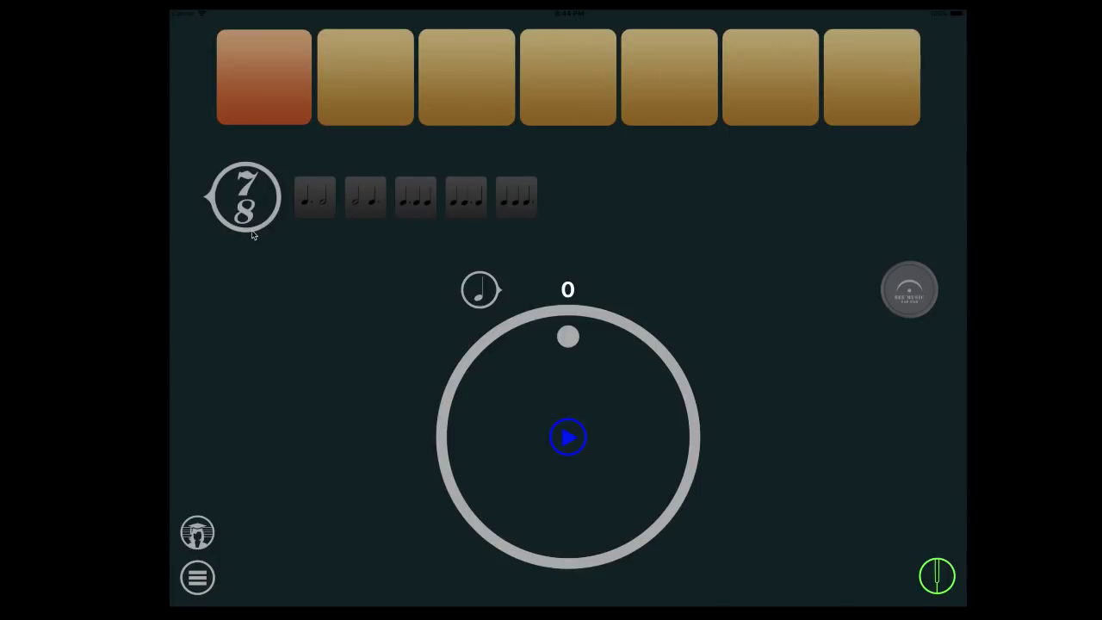
click(303, 210)
click(363, 204)
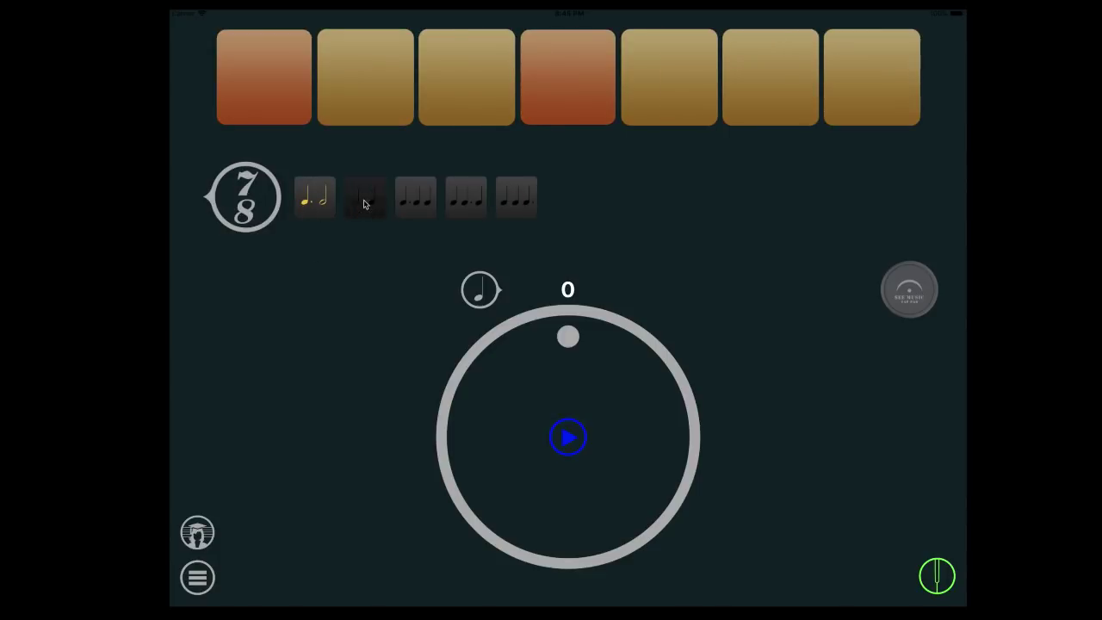
click(421, 208)
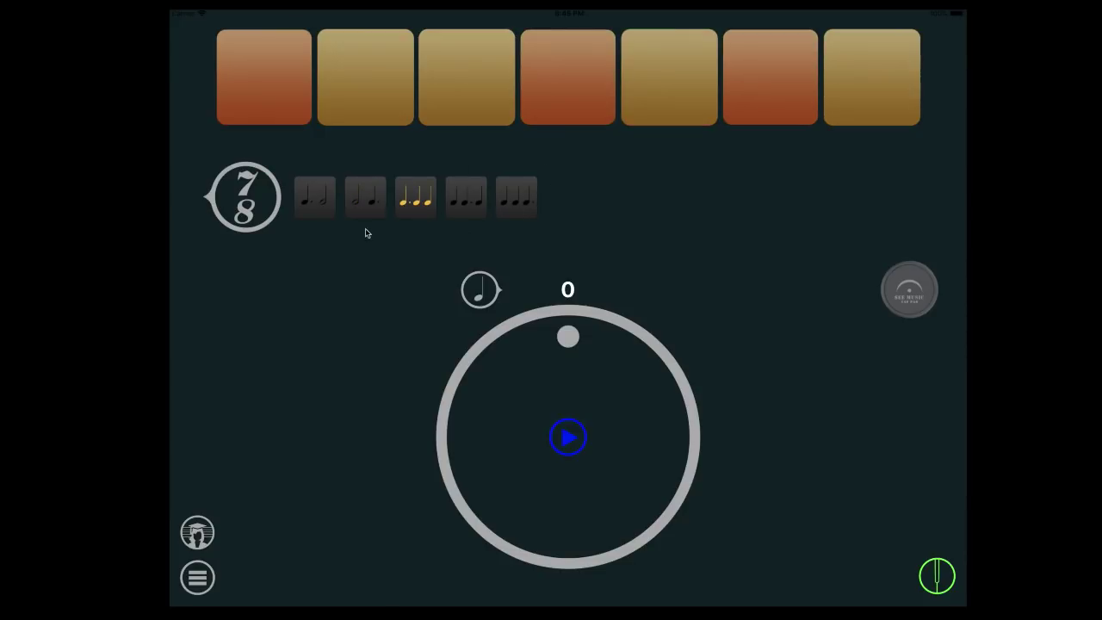
- Soften the first four beats of the 7/8 bar, then open a 7/8 reading exercise and return home
click(281, 104)
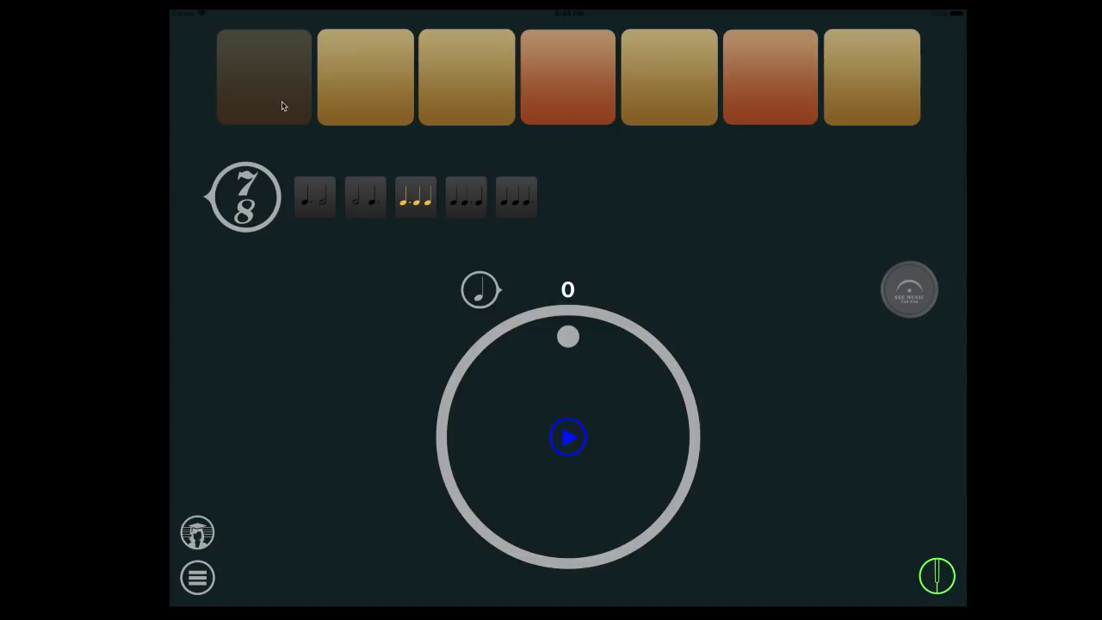
click(361, 103)
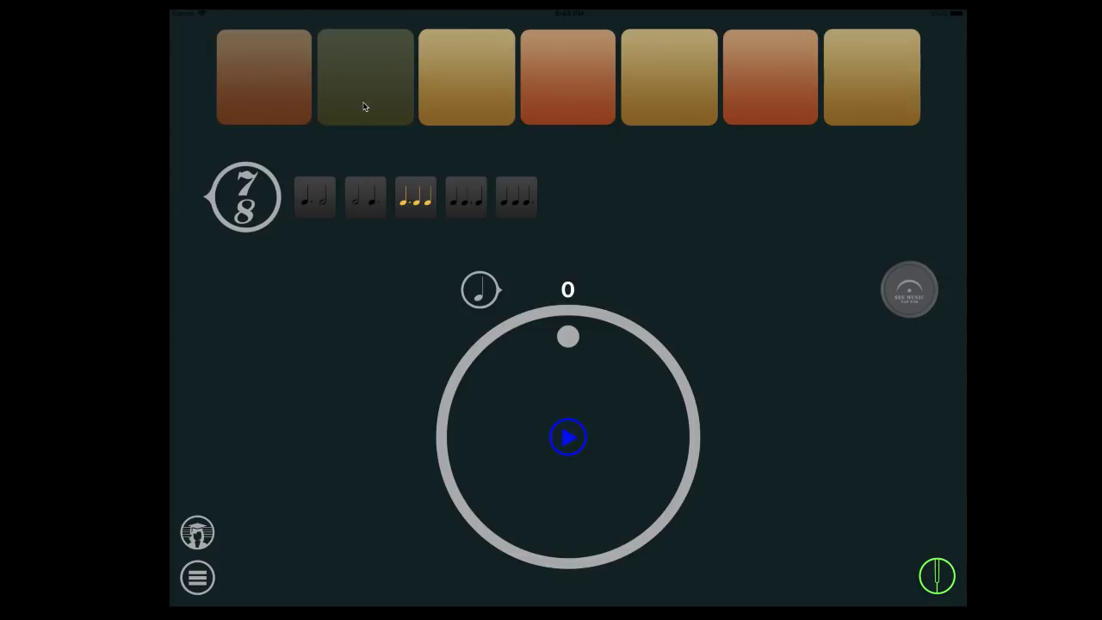
click(458, 112)
click(580, 112)
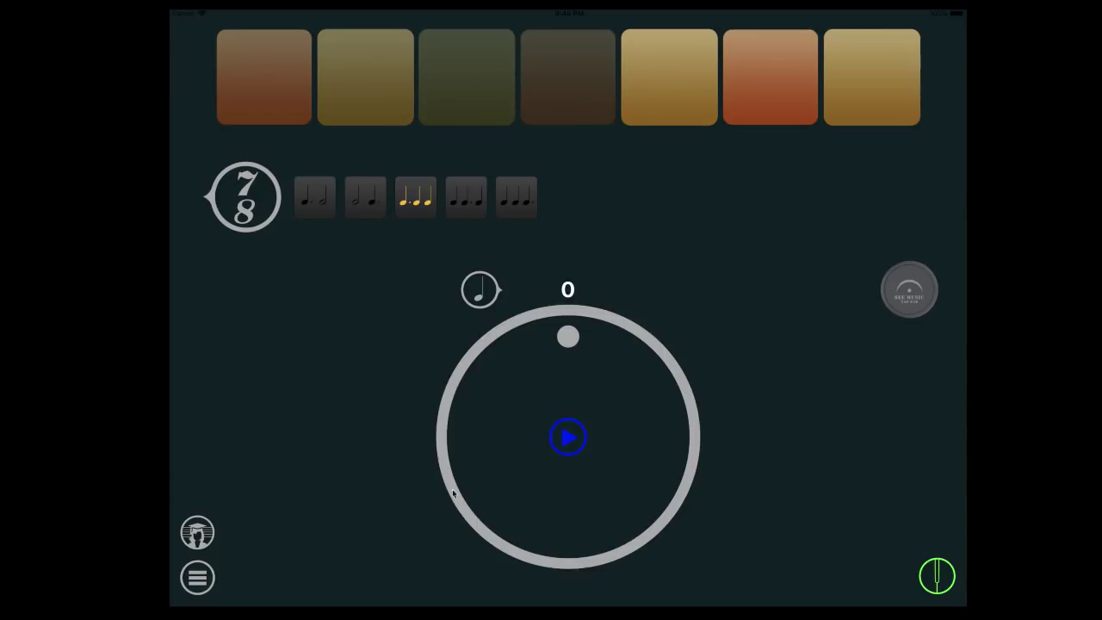
click(196, 534)
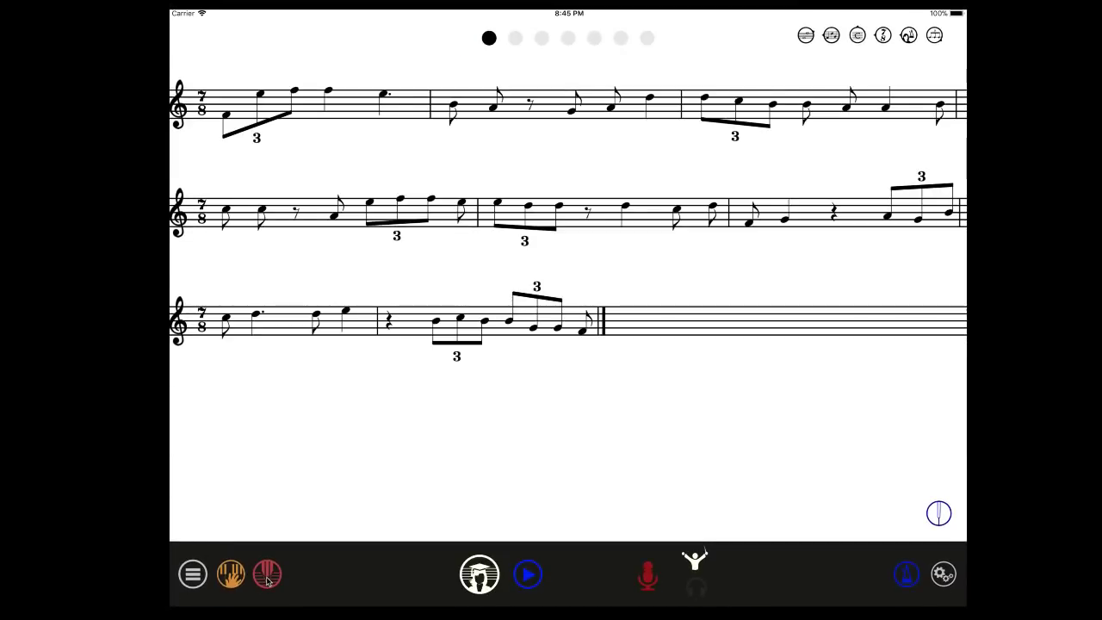
click(196, 578)
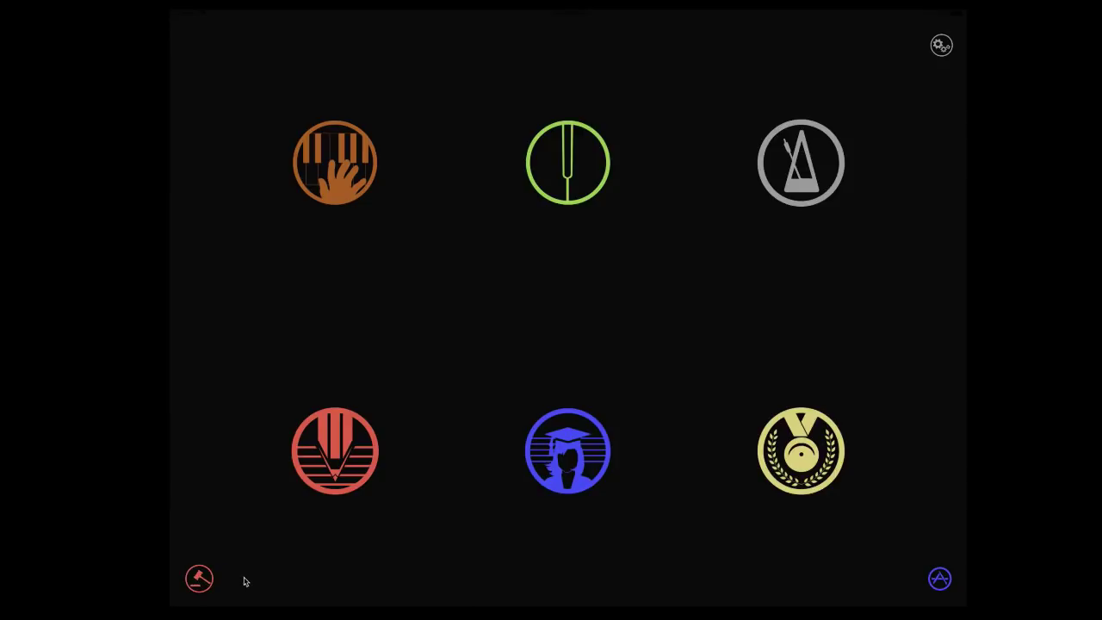
- Cycle the Judge presets (Strict, Relaxed, Careful with Tuning, Tuning must be perfect), ending on Balanced, be musical
click(201, 583)
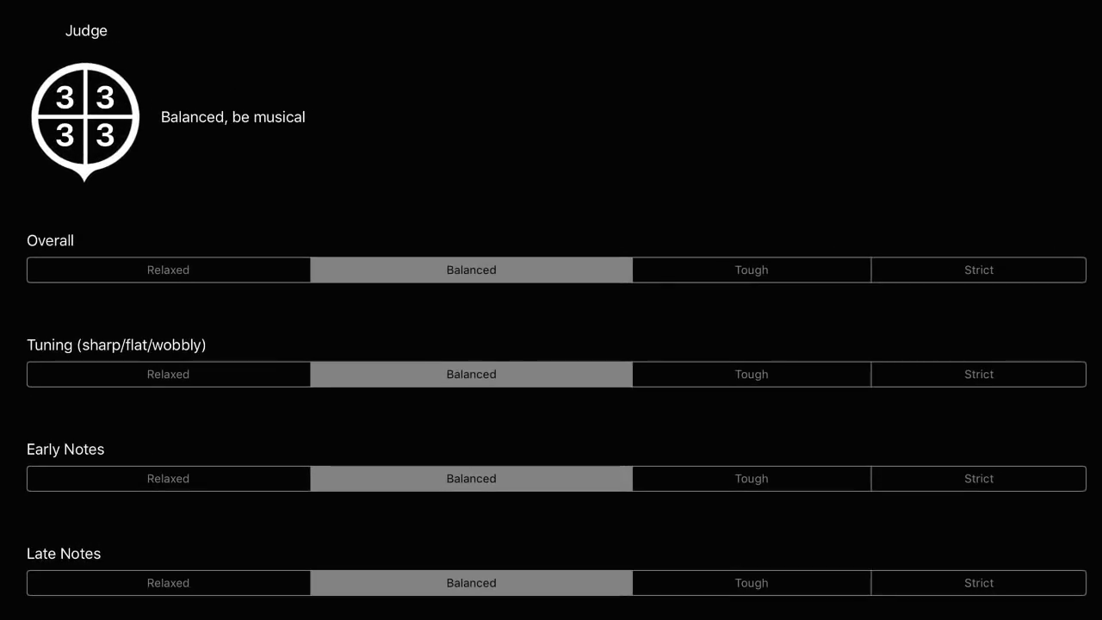
click(88, 131)
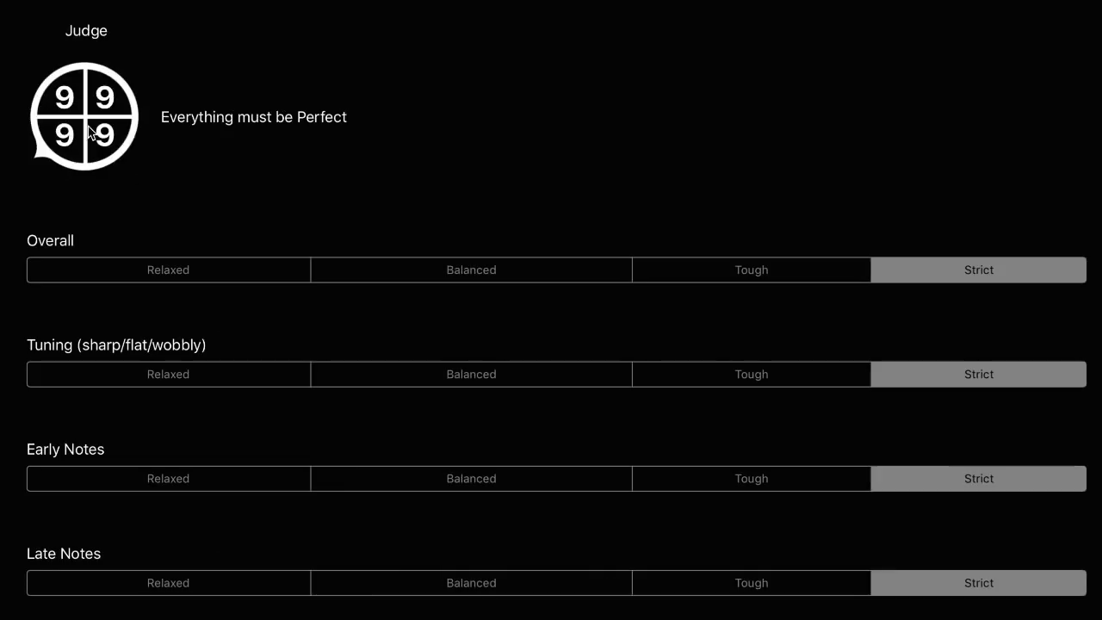
click(89, 131)
click(89, 131)
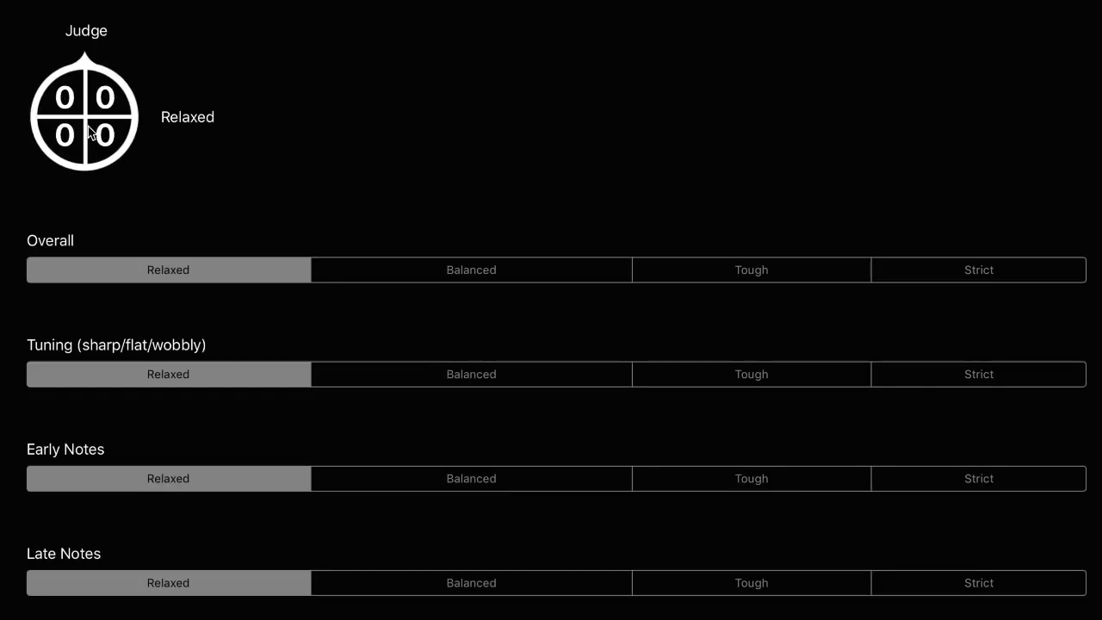
click(88, 131)
click(89, 131)
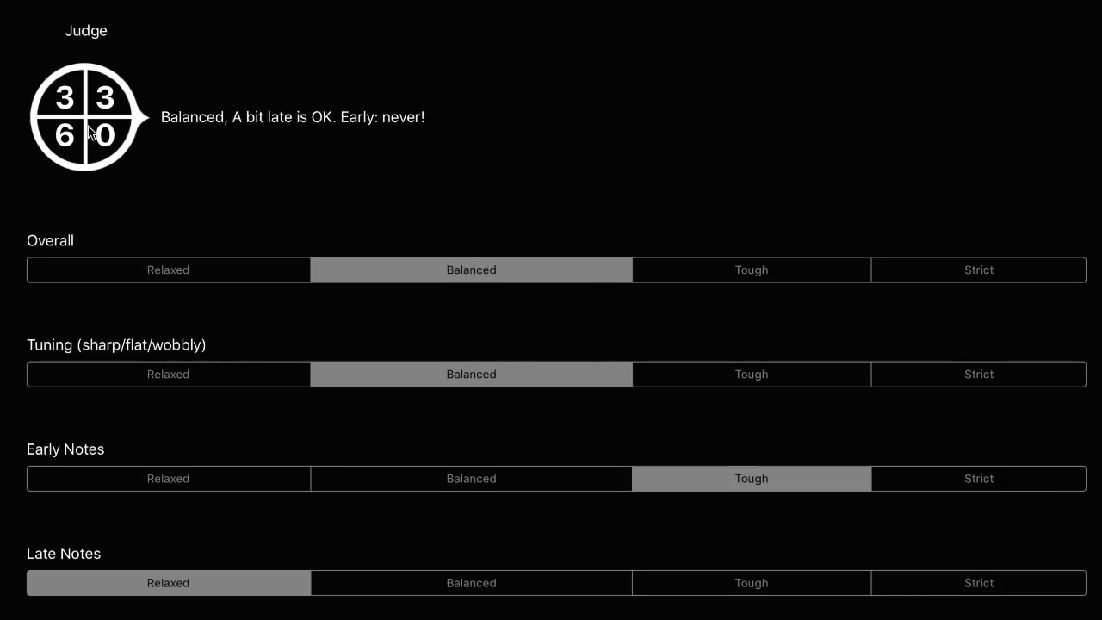
click(88, 131)
click(89, 131)
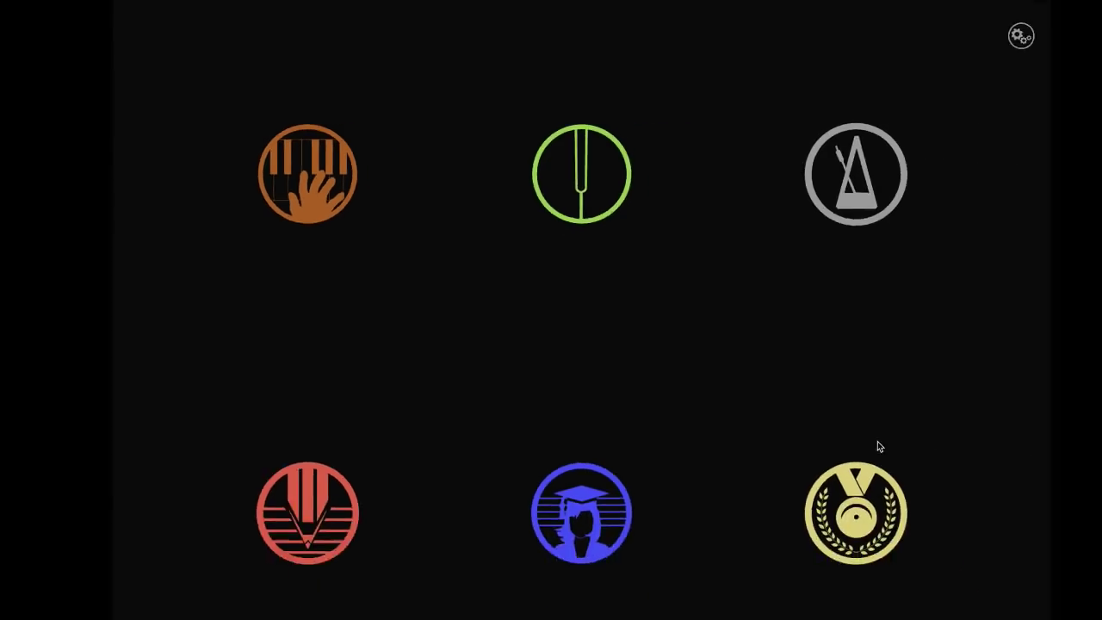
- Review the last session's 80% report in Best, Day, Week and Month views, then return home
click(813, 452)
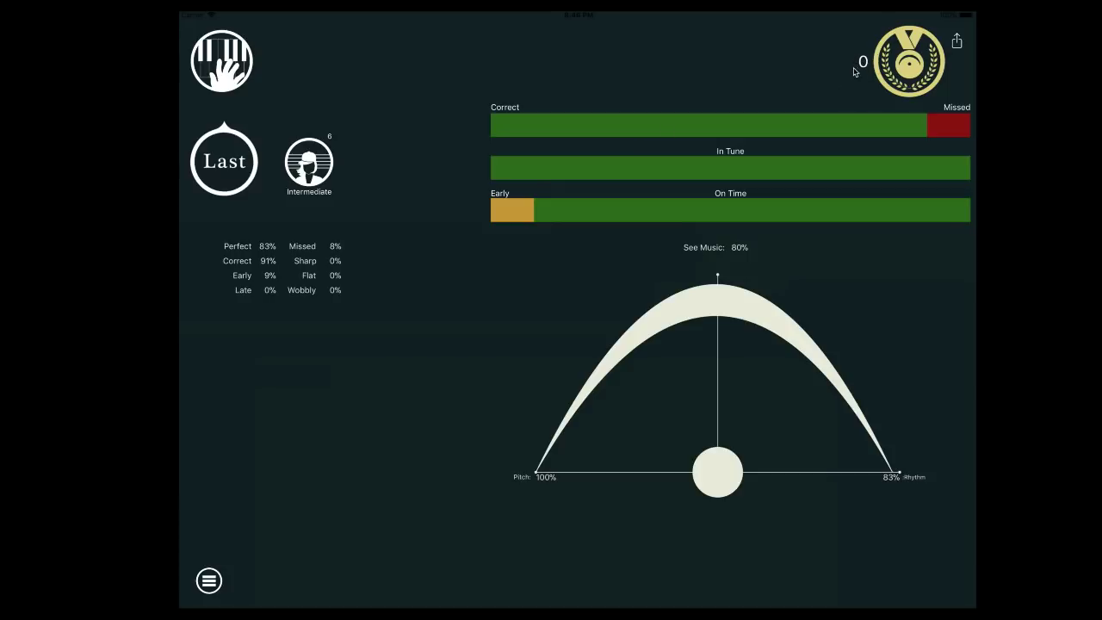
click(228, 169)
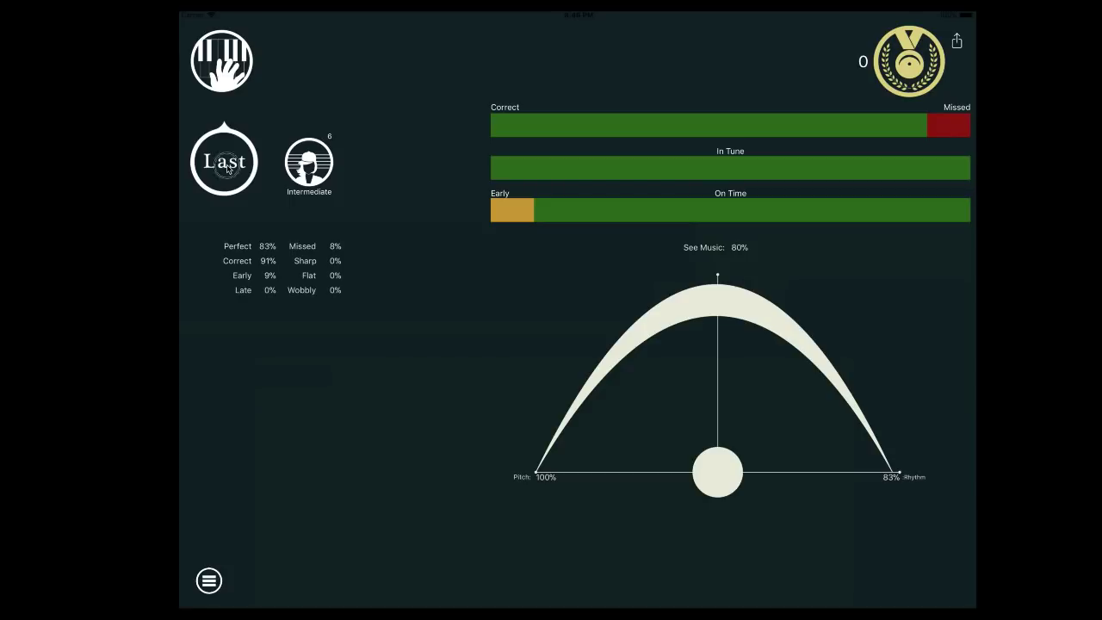
click(228, 168)
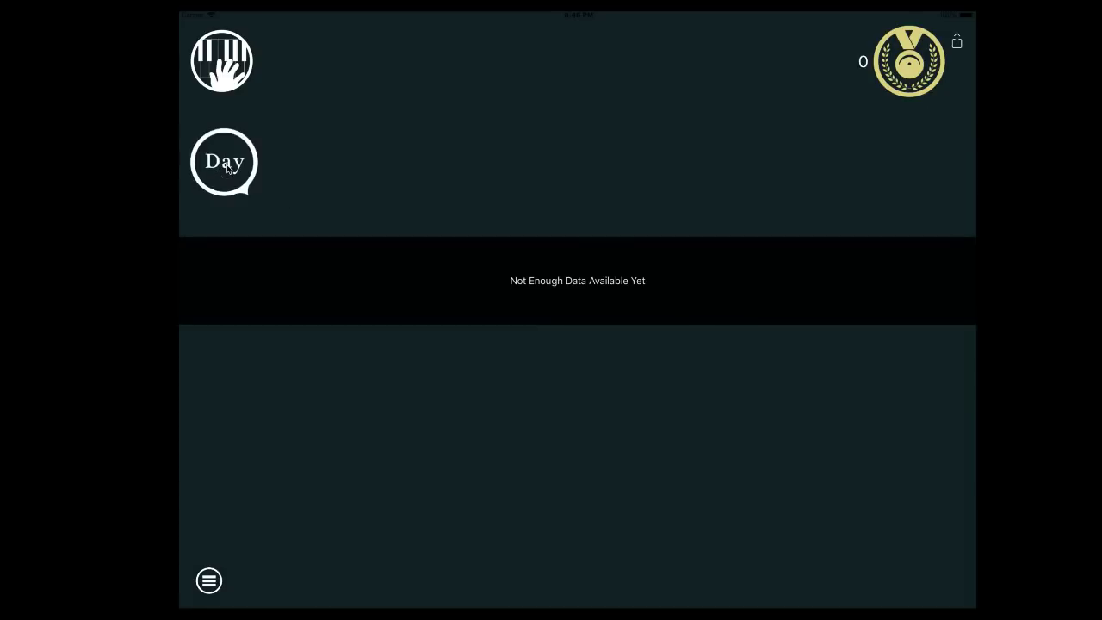
click(228, 169)
click(228, 169)
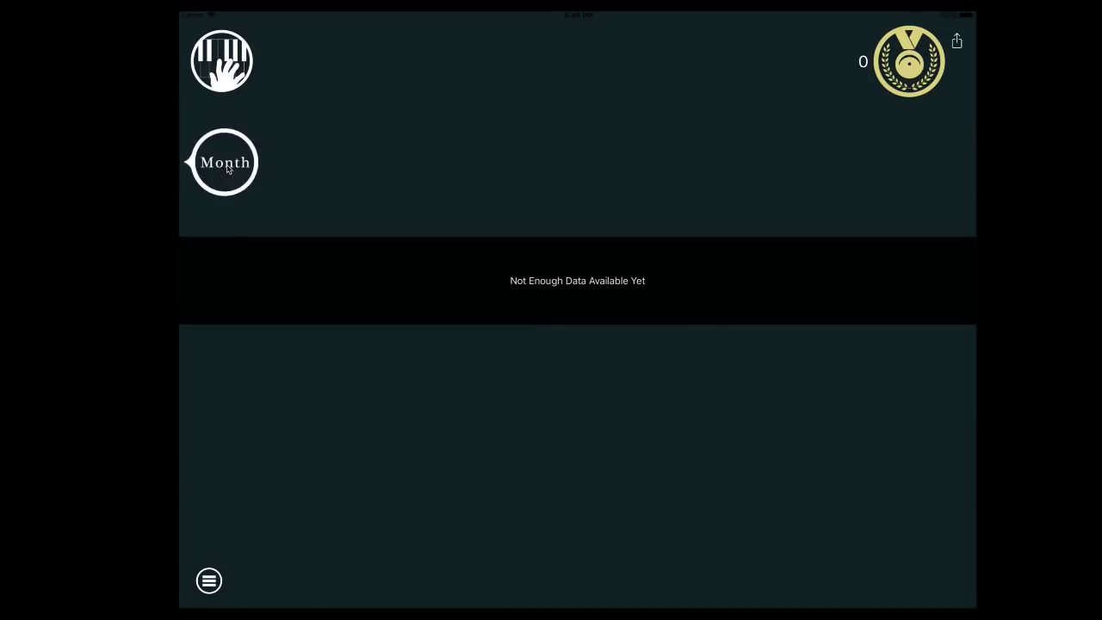
click(227, 168)
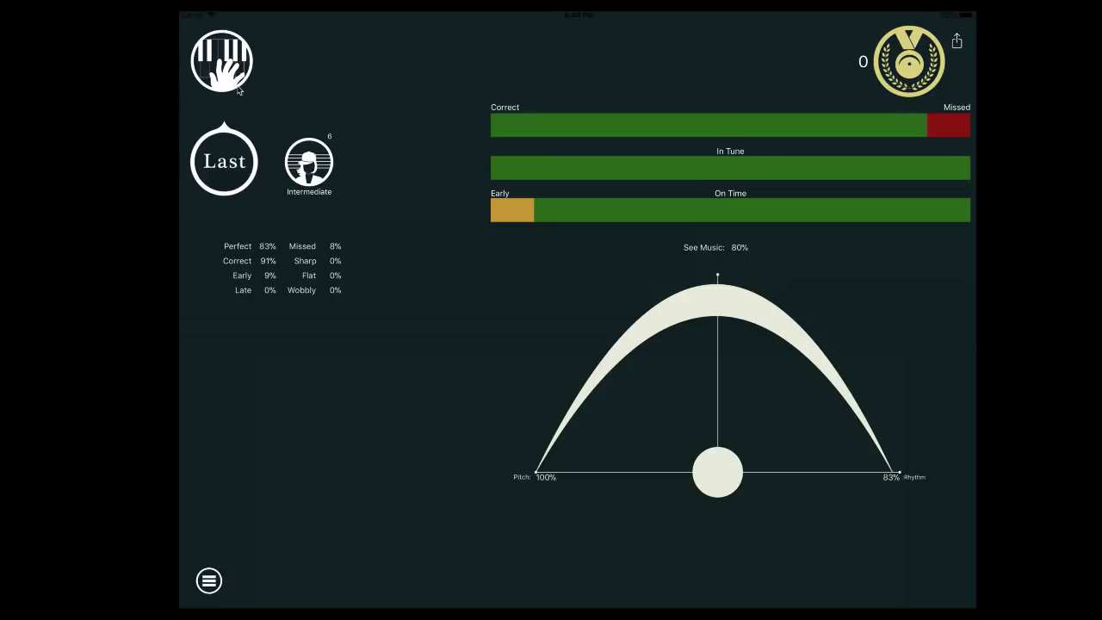
click(217, 576)
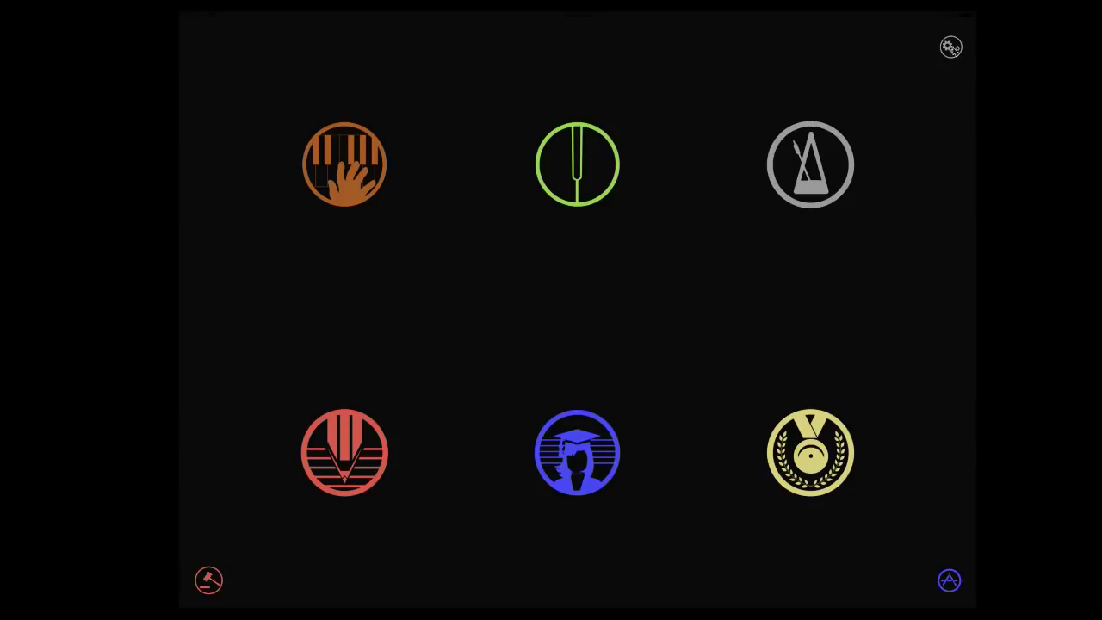
- Open See Music's Settings screen with volume sliders, Avatar and Cheers switches, and theme colour
click(951, 48)
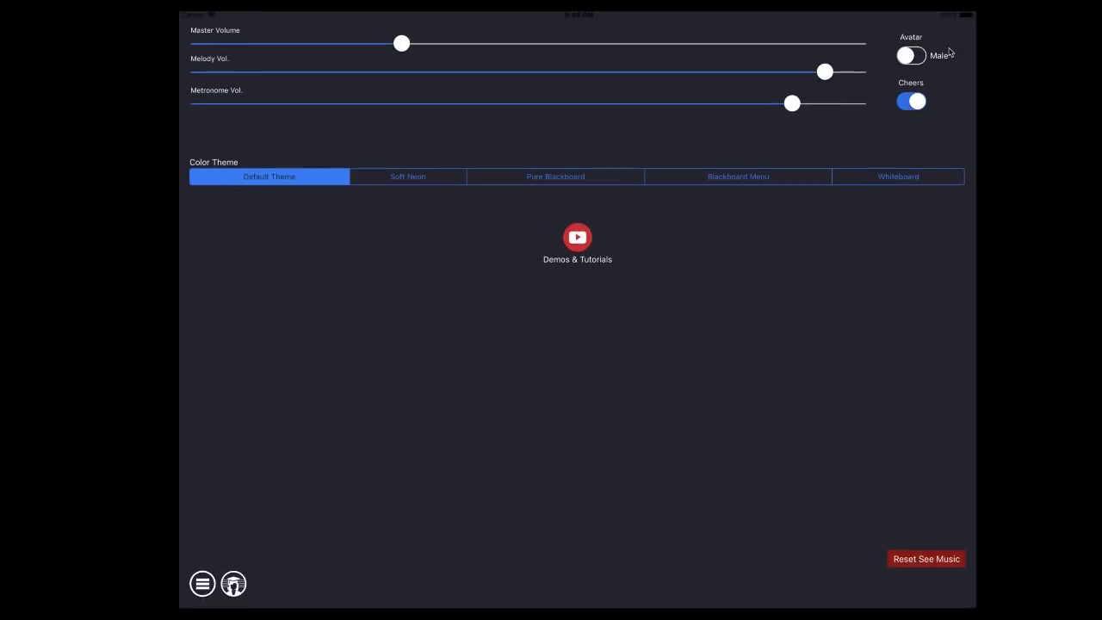